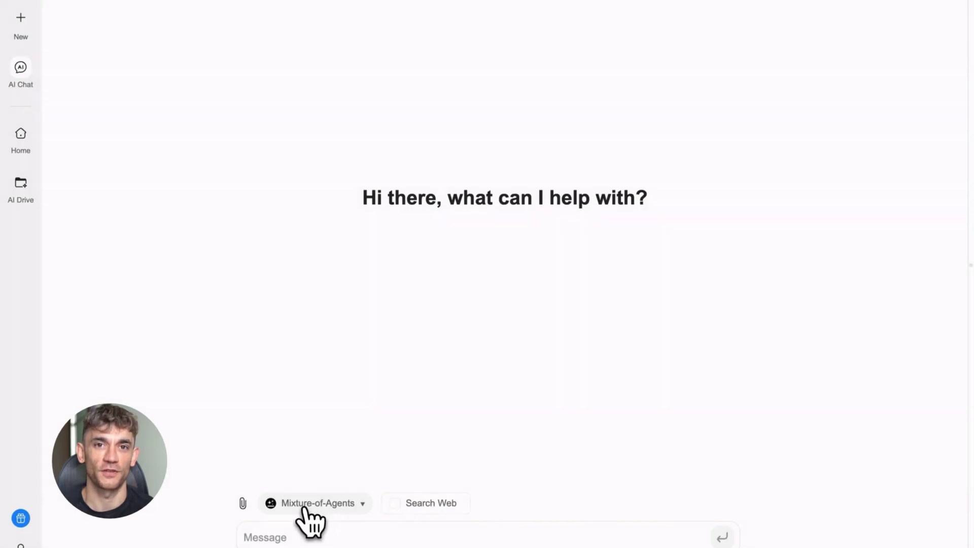
Save a Work-category note titled Q&A Session and open the notes category filter.
{"action": "left_click", "coordinate": [309, 507]}
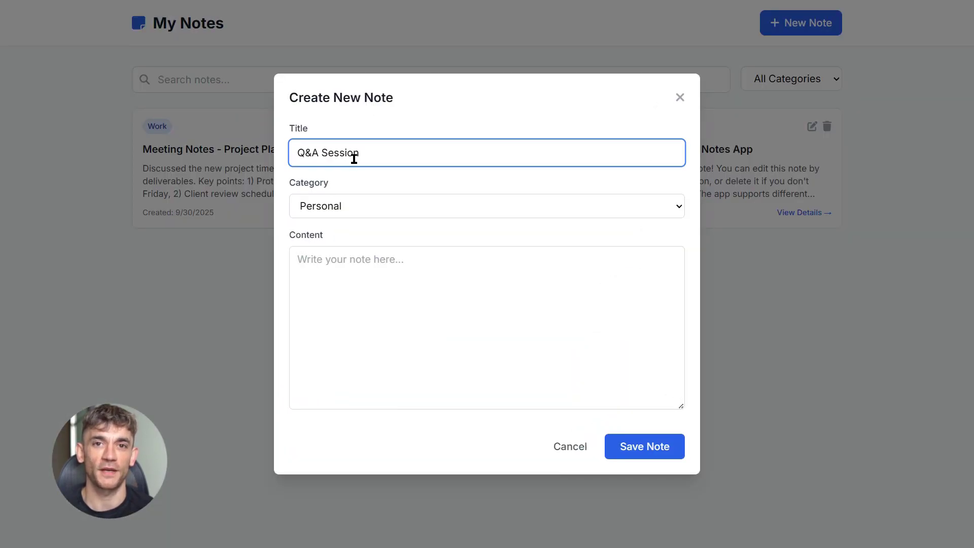
{"action": "left_click", "coordinate": [354, 206]}
{"action": "left_click", "coordinate": [342, 243]}
{"action": "left_click", "coordinate": [337, 293]}
{"action": "type", "text": "Q&A Session"}
{"action": "left_click", "coordinate": [659, 449]}
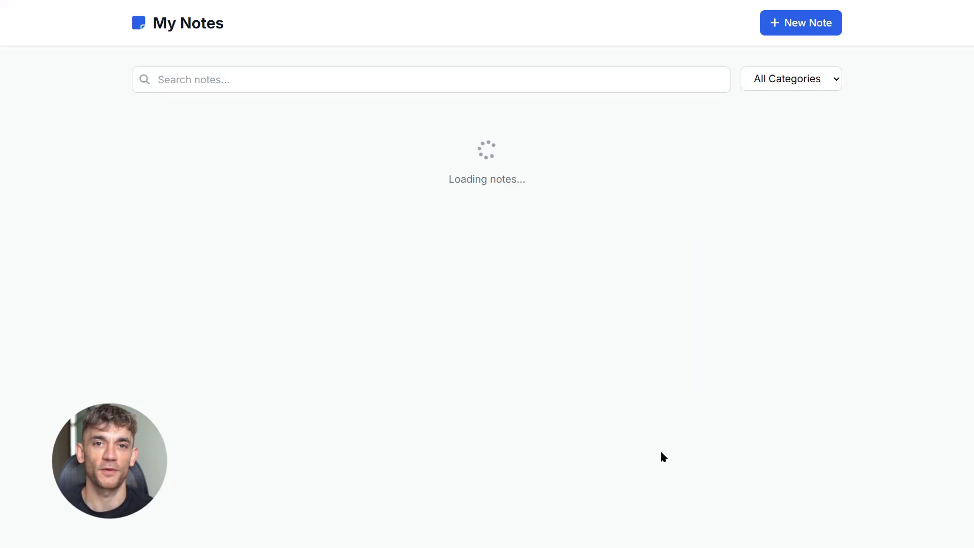
{"action": "left_click", "coordinate": [789, 79]}
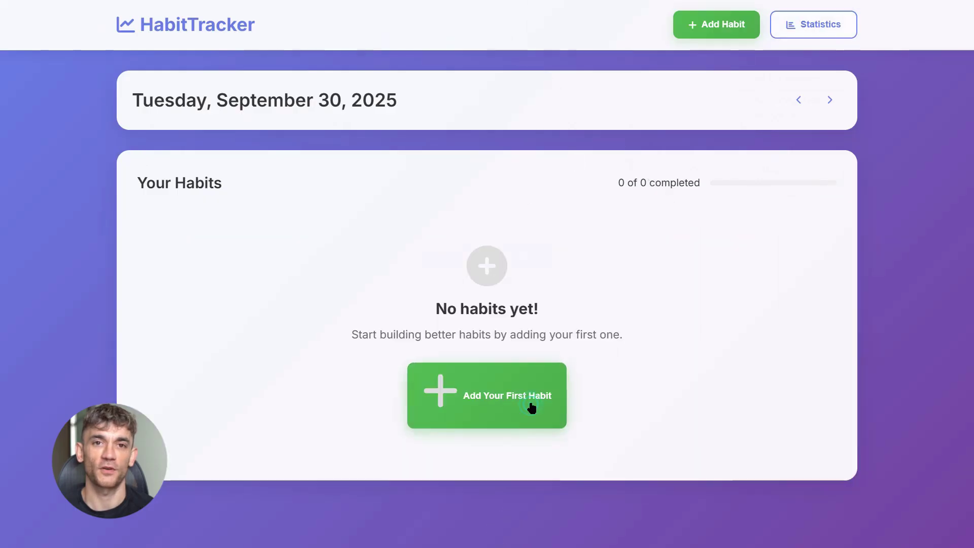
Start a first habit named 'Drink 8' in the habit tracker.
{"action": "left_click", "coordinate": [530, 404]}
{"action": "left_click", "coordinate": [419, 168]}
{"action": "type", "text": "Drink 8"}
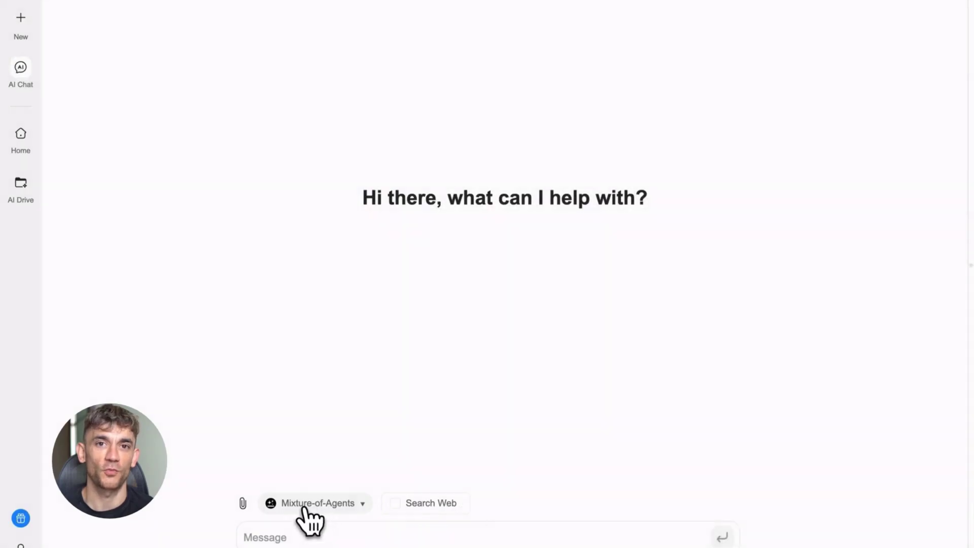
Select Claude Sonnet 4.5 as the model and view the Snake Neon preview at mobile width.
{"action": "left_click", "coordinate": [309, 504]}
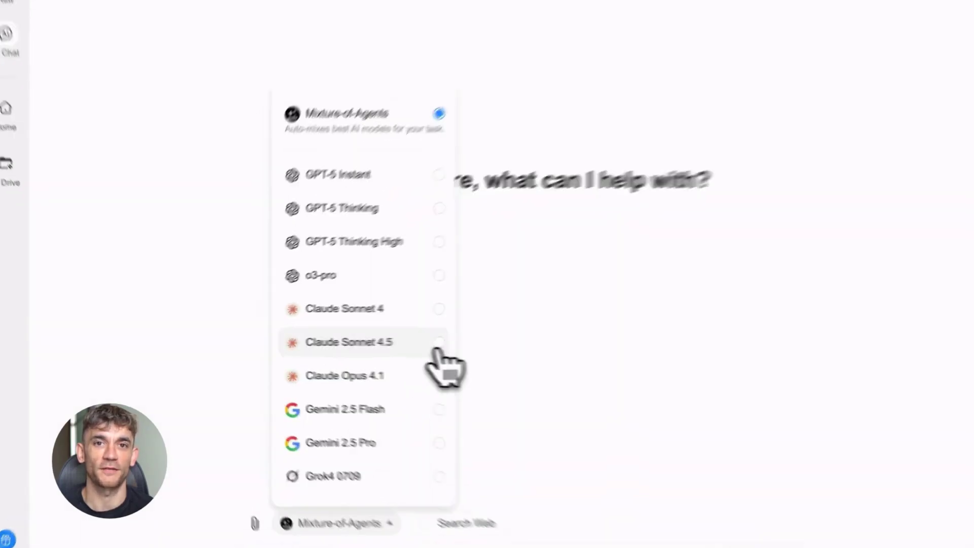
{"action": "left_click", "coordinate": [406, 342]}
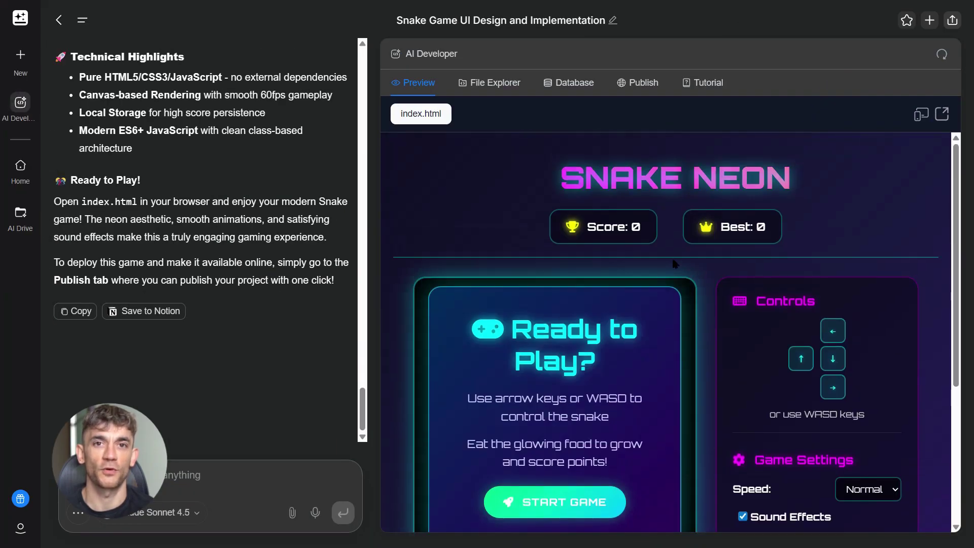
{"action": "left_click", "coordinate": [919, 117]}
{"action": "scroll", "coordinate": [634, 338], "scroll_direction": "down", "scroll_amount": 6}
{"action": "scroll", "coordinate": [634, 337], "scroll_direction": "up", "scroll_amount": 6}
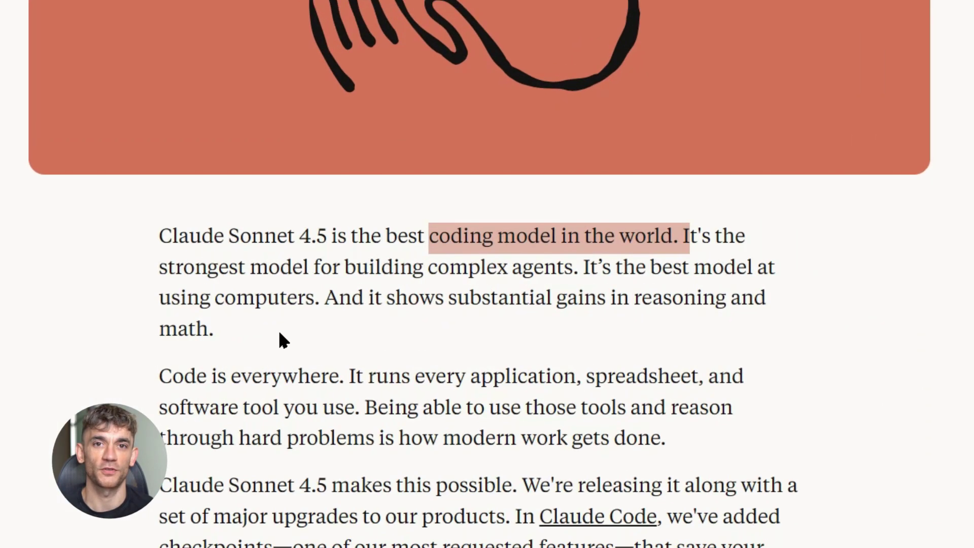
Highlight 'complex agents' and scroll the announcement down to the benchmark comparison table.
{"action": "left_click_drag", "start_coordinate": [428, 269], "coordinate": [578, 271]}
{"action": "scroll", "coordinate": [586, 343], "scroll_direction": "down", "scroll_amount": 15}
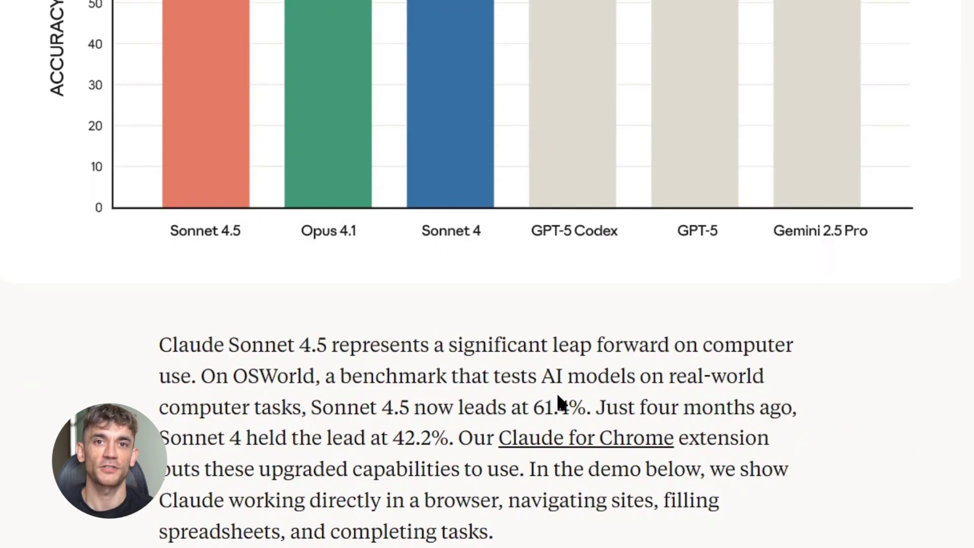
{"action": "scroll", "coordinate": [693, 449], "scroll_direction": "down", "scroll_amount": 20}
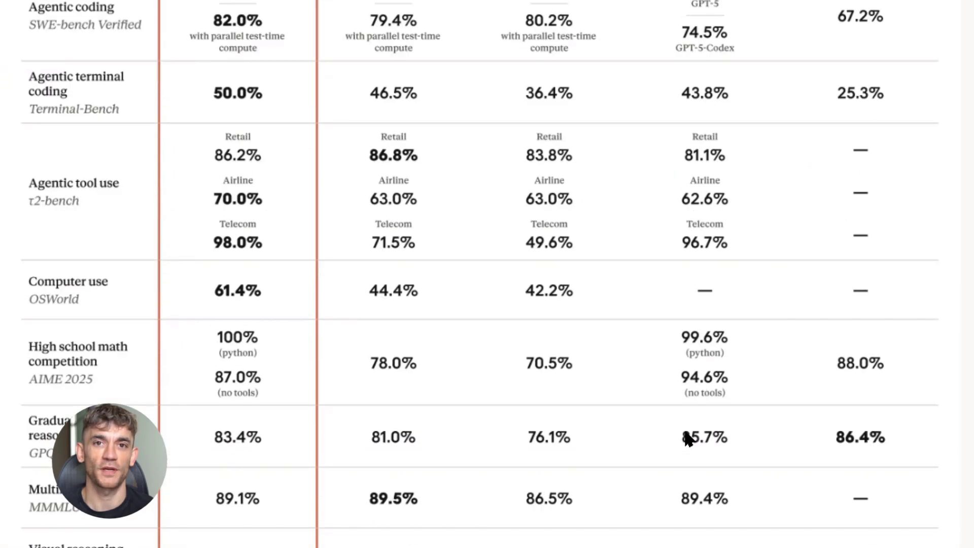
{"action": "scroll", "coordinate": [685, 431], "scroll_direction": "up", "scroll_amount": 6}
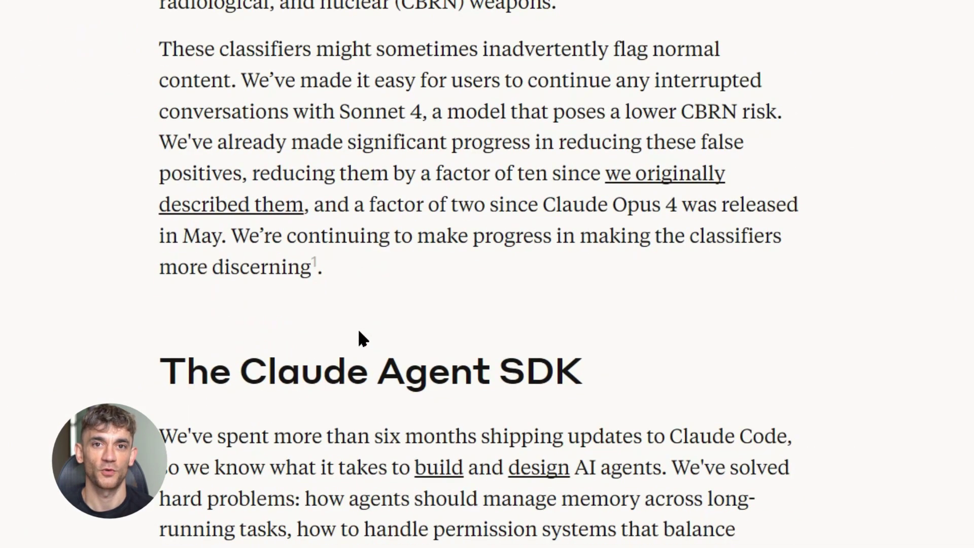
{"action": "scroll", "coordinate": [358, 335], "scroll_direction": "down", "scroll_amount": 10}
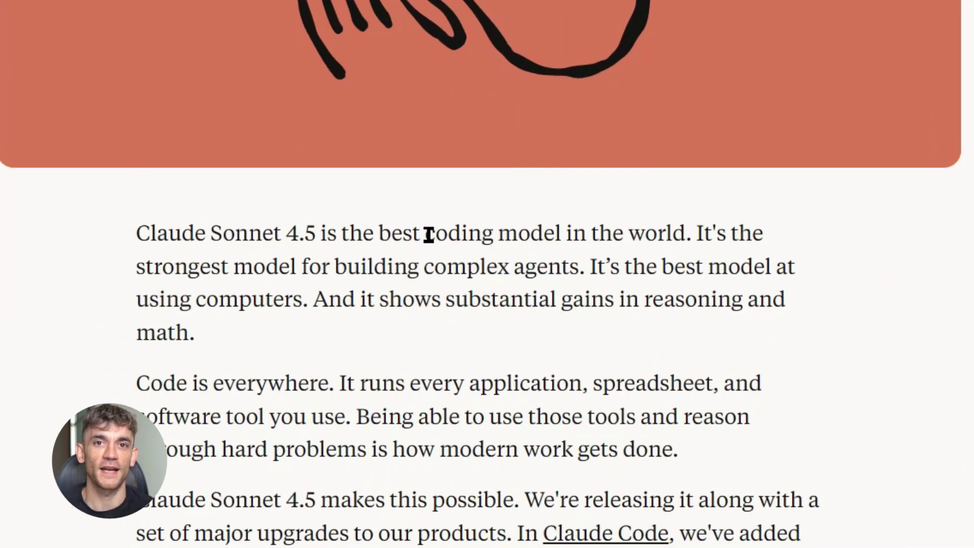
{"action": "left_click_drag", "start_coordinate": [425, 233], "coordinate": [700, 229]}
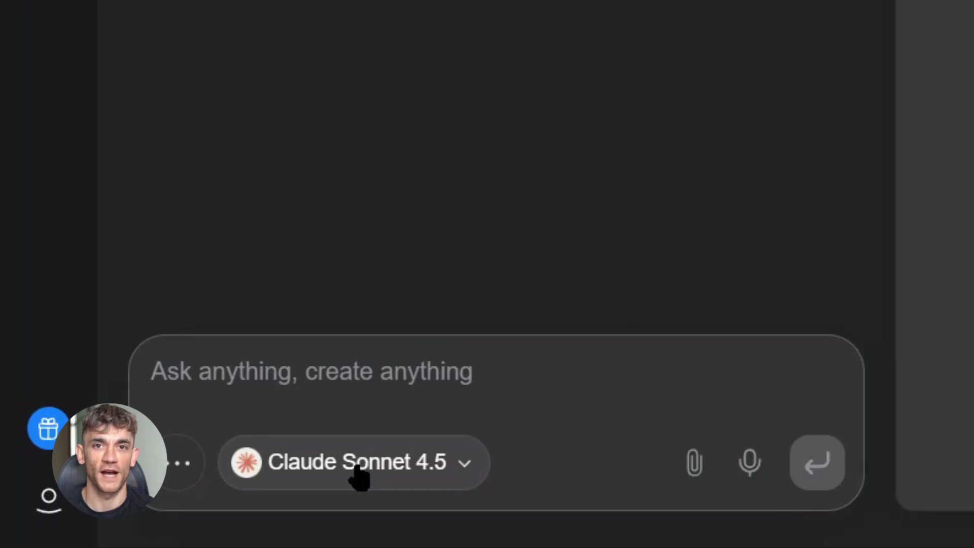
With Claude Sonnet 4.5 confirmed in the model list, send the simple to-do app prompt.
{"action": "left_click", "coordinate": [358, 471]}
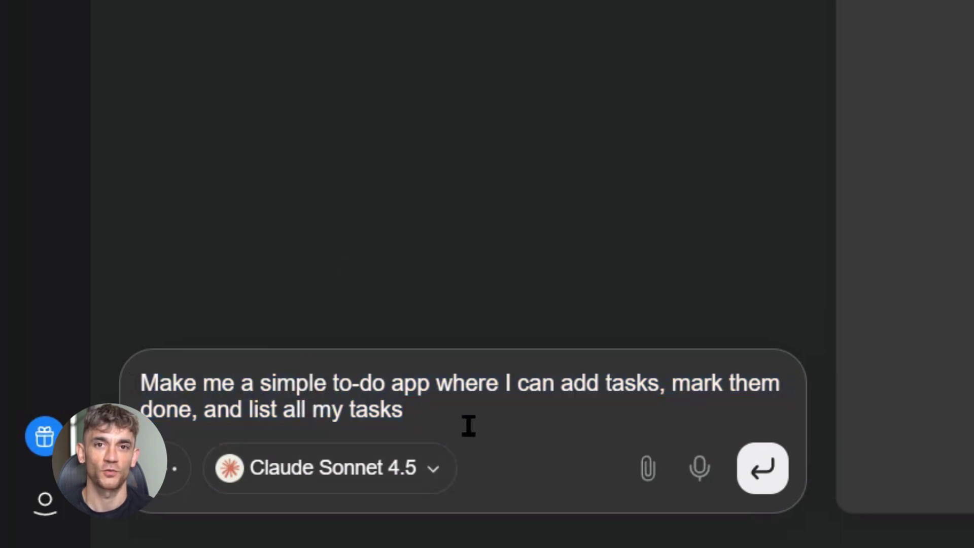
{"action": "left_click", "coordinate": [765, 468]}
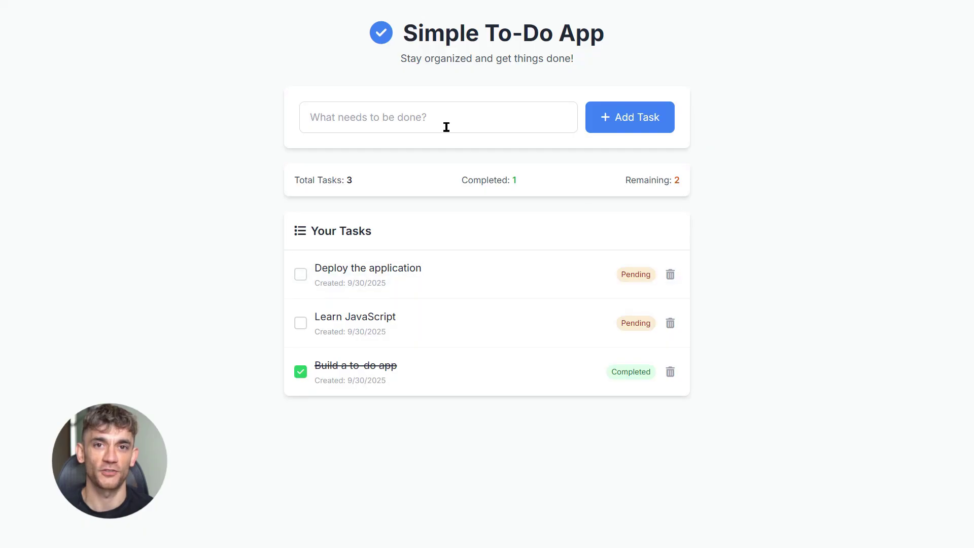
Add Q&A Session and Video Editing as new to-do tasks.
{"action": "left_click", "coordinate": [436, 124]}
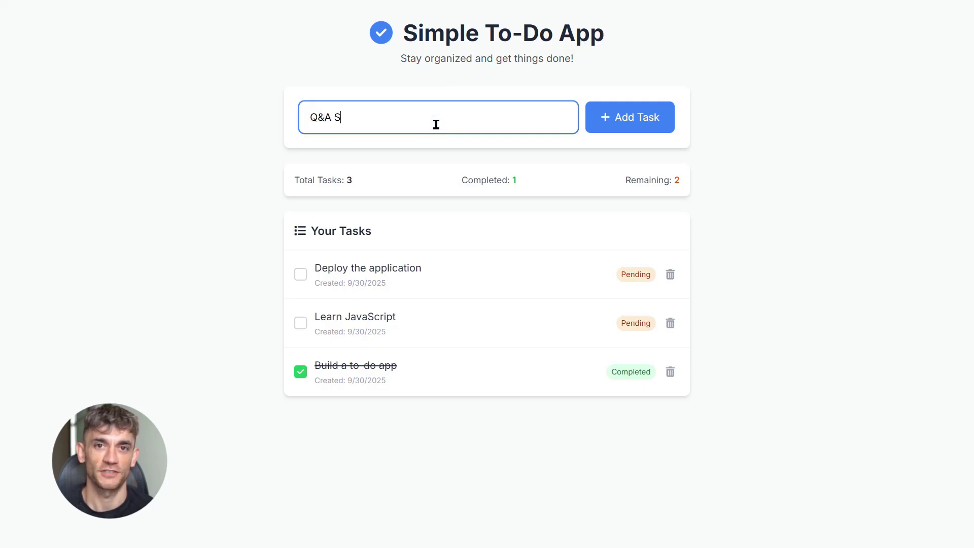
{"action": "left_click", "coordinate": [632, 124]}
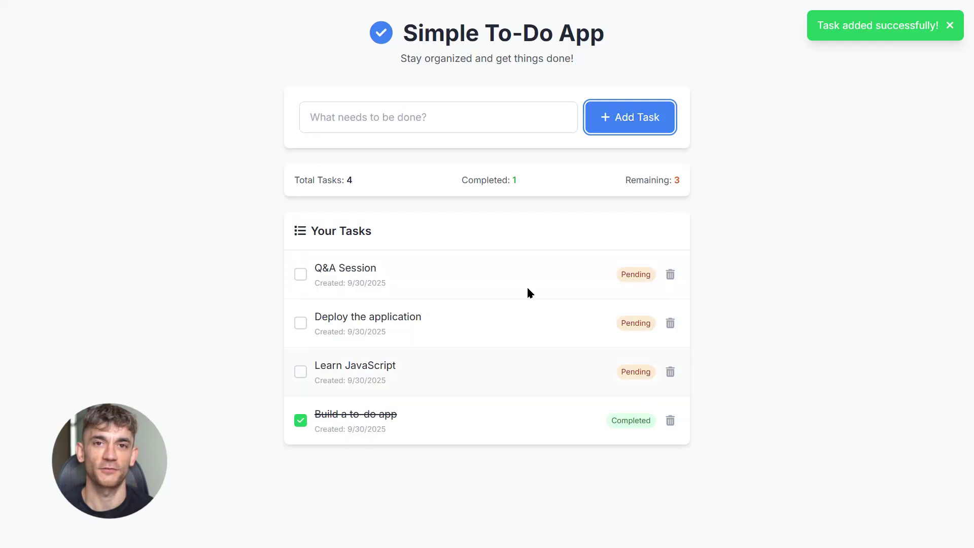
{"action": "left_click", "coordinate": [438, 115]}
{"action": "type", "text": "Video Editing"}
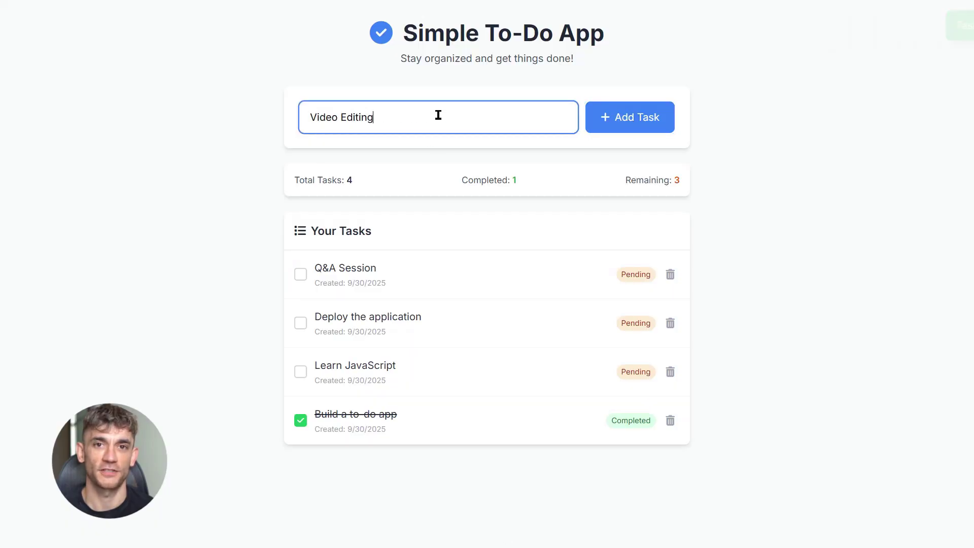
{"action": "left_click", "coordinate": [618, 126]}
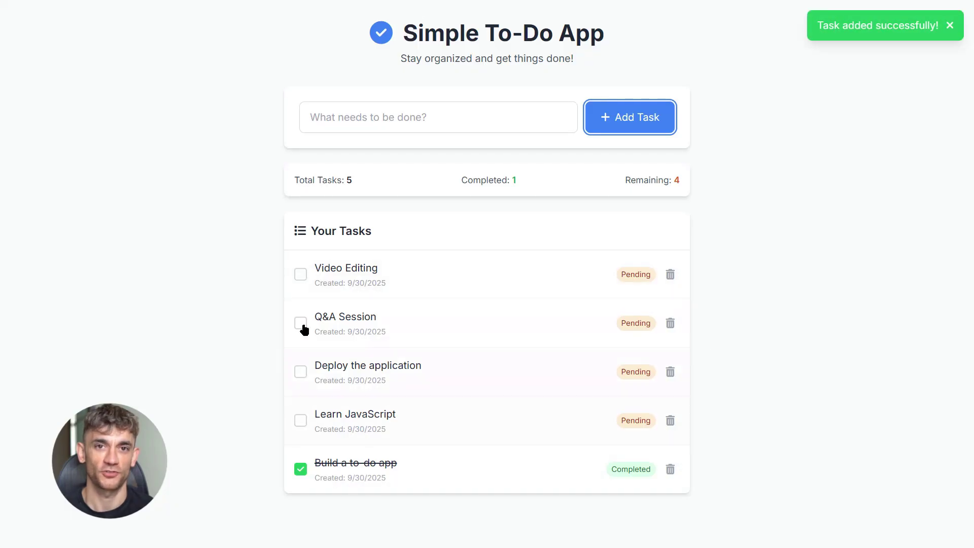
Mark Video Editing and Deploy the application completed, and delete the Q&A Session task.
{"action": "left_click", "coordinate": [300, 273]}
{"action": "left_click", "coordinate": [300, 323]}
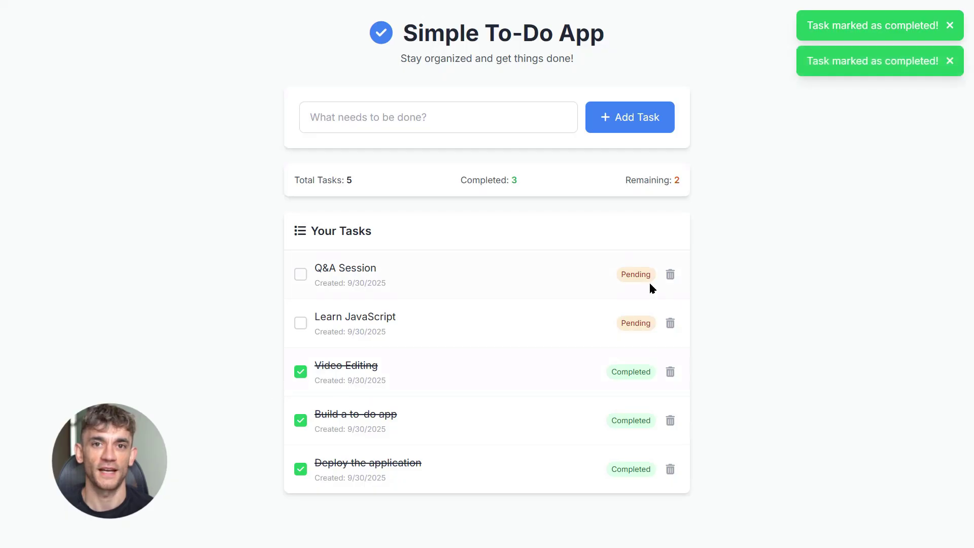
{"action": "left_click", "coordinate": [670, 274]}
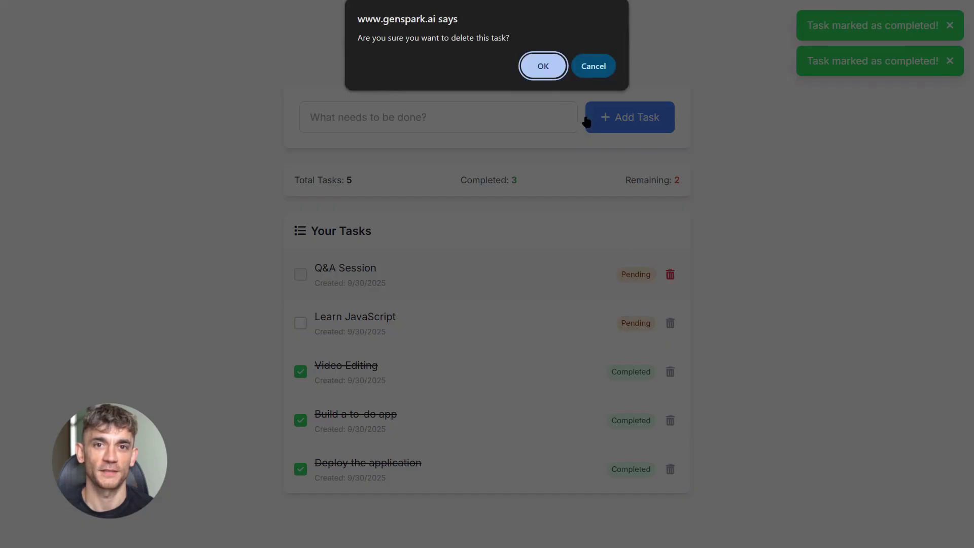
{"action": "left_click", "coordinate": [544, 65]}
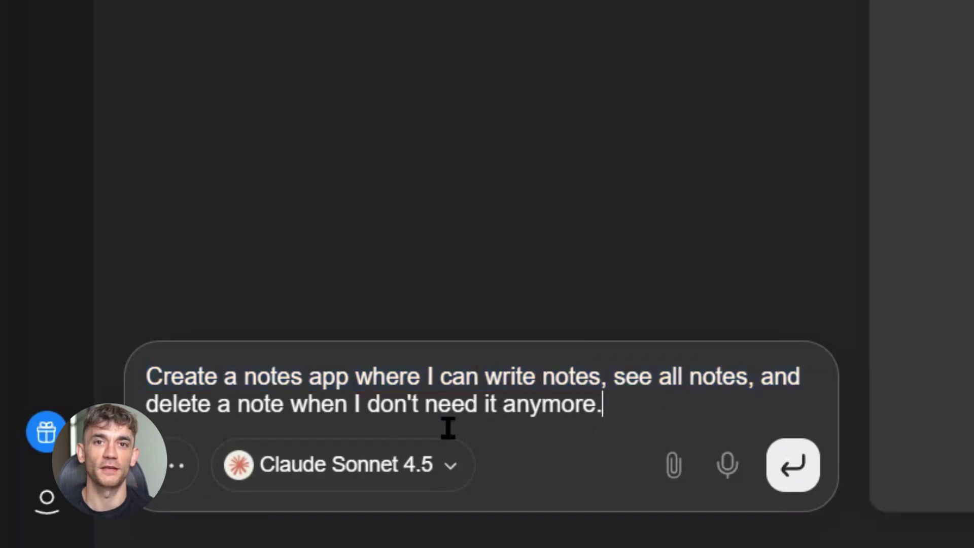
Send the notes app request and start a new note in the Work category.
{"action": "left_click", "coordinate": [792, 465]}
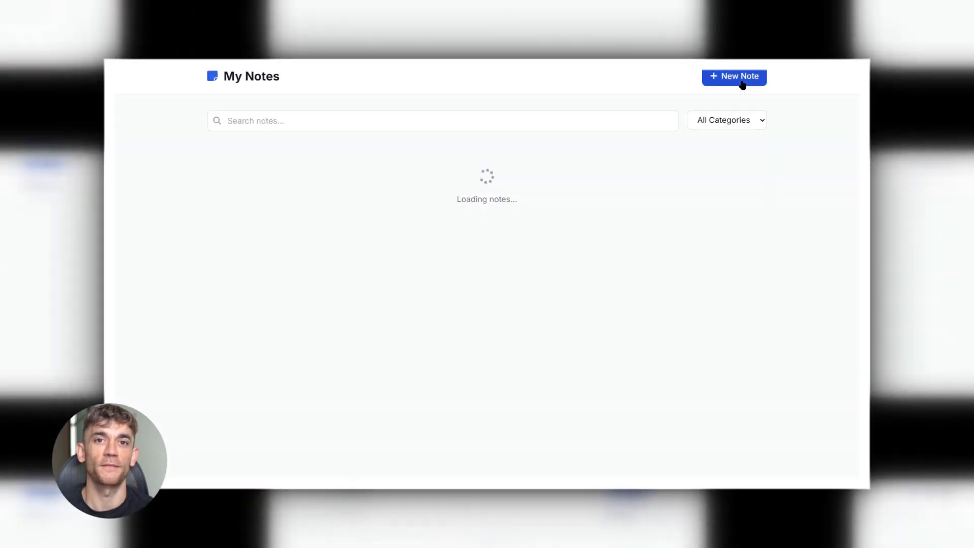
{"action": "left_click", "coordinate": [807, 30]}
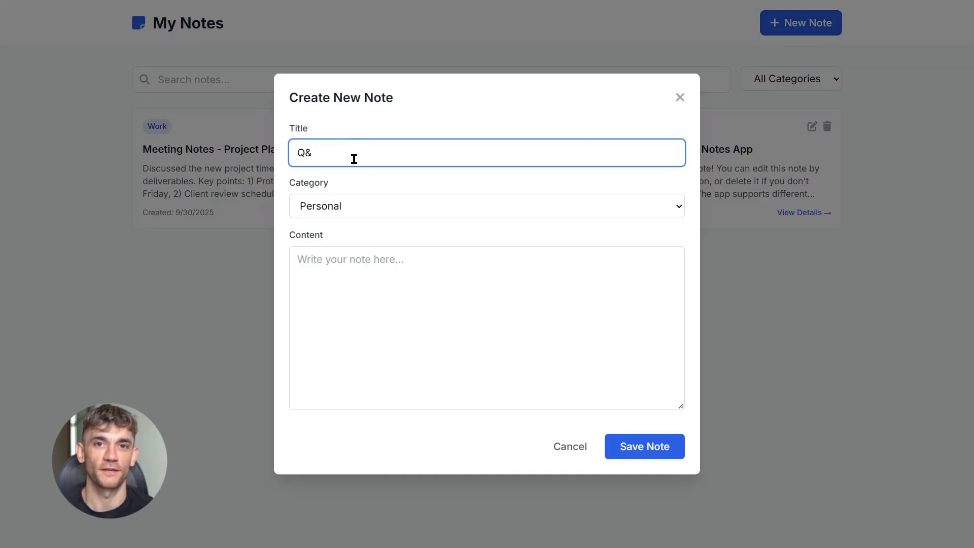
{"action": "left_click", "coordinate": [369, 198]}
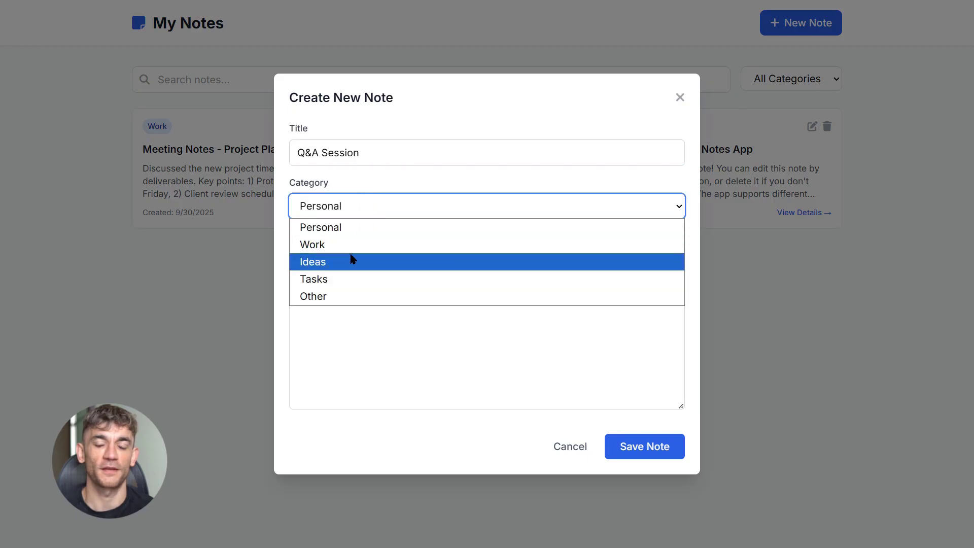
{"action": "left_click", "coordinate": [343, 246]}
Save the Q&A Session note, then try the category filter with all categories shown.
{"action": "left_click", "coordinate": [338, 293]}
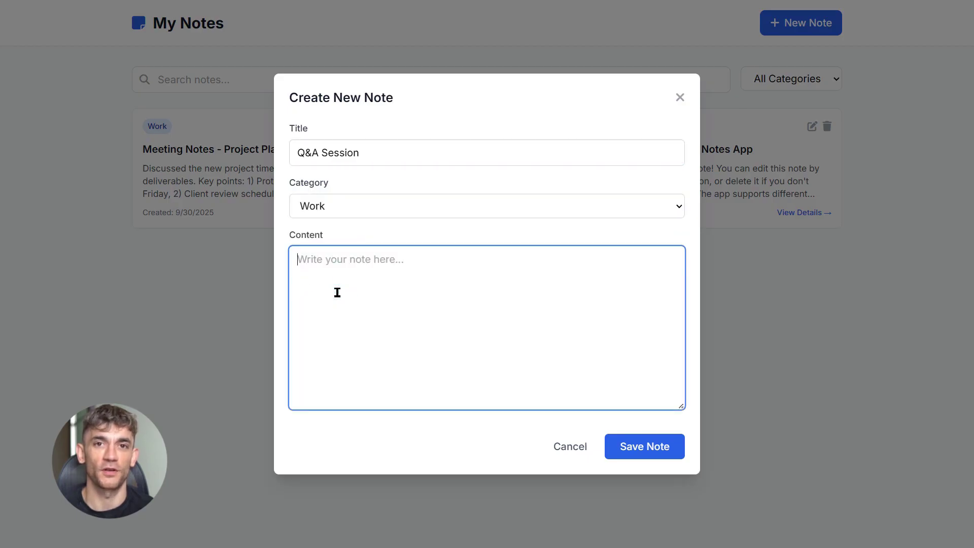
{"action": "left_click", "coordinate": [548, 436]}
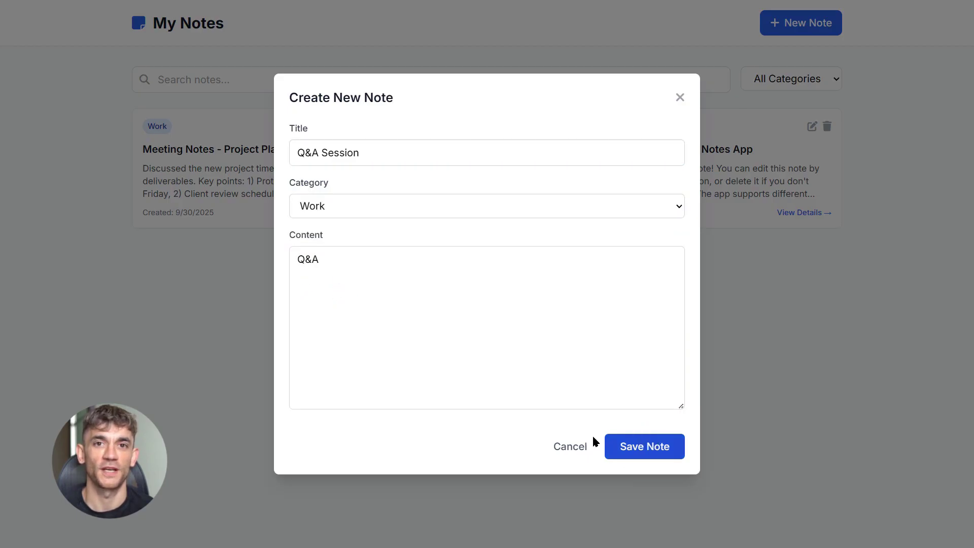
{"action": "left_click", "coordinate": [662, 457]}
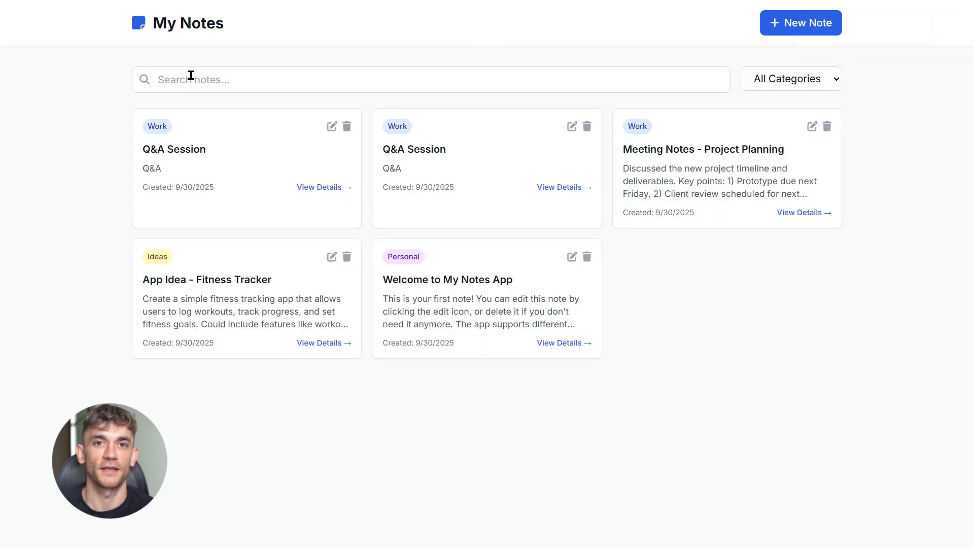
{"action": "left_click", "coordinate": [835, 81]}
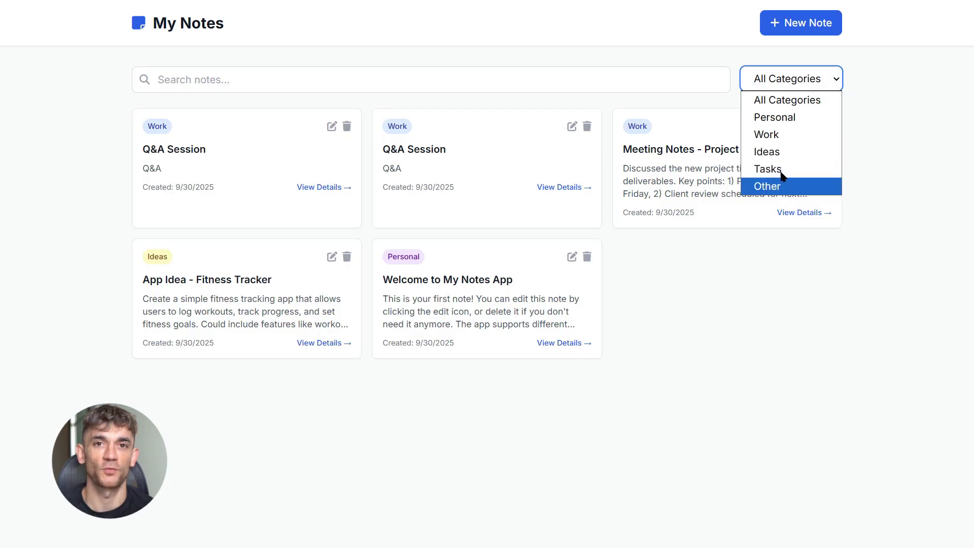
{"action": "left_click", "coordinate": [786, 100]}
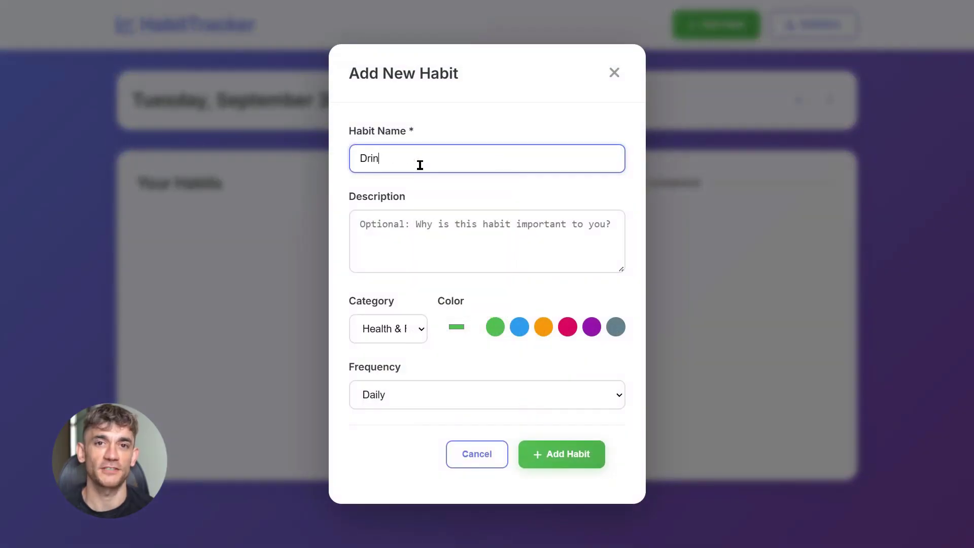
Save the Walk 10,000 steps habit in Health & Fitness with a blue colour.
{"action": "key", "text": "Tab"}
{"action": "left_click", "coordinate": [399, 335]}
{"action": "left_click", "coordinate": [386, 350]}
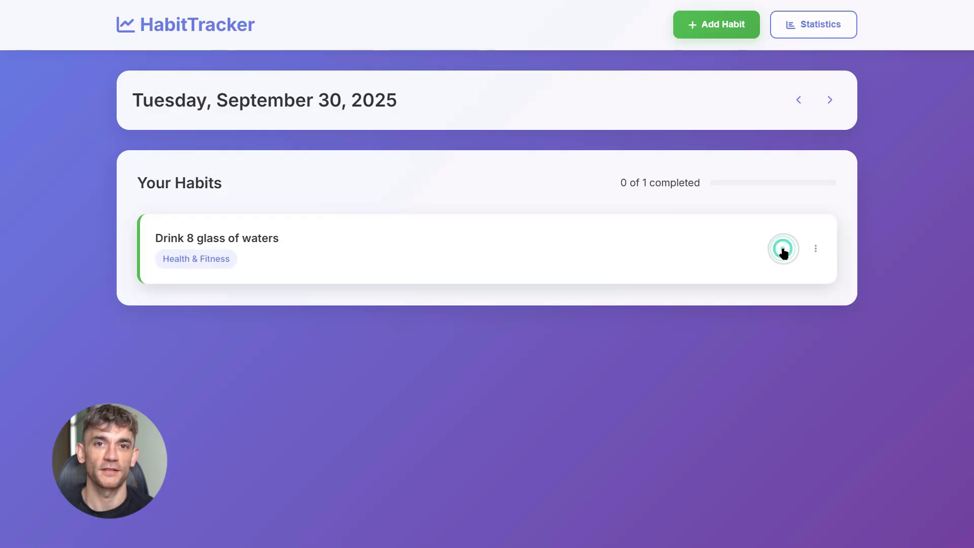
{"action": "left_click", "coordinate": [783, 250]}
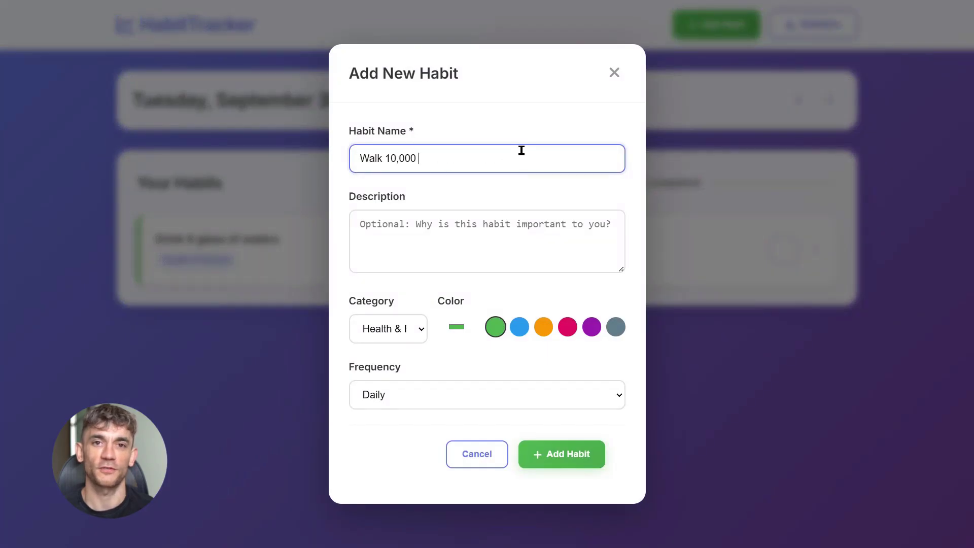
{"action": "left_click", "coordinate": [519, 326]}
{"action": "left_click", "coordinate": [583, 449]}
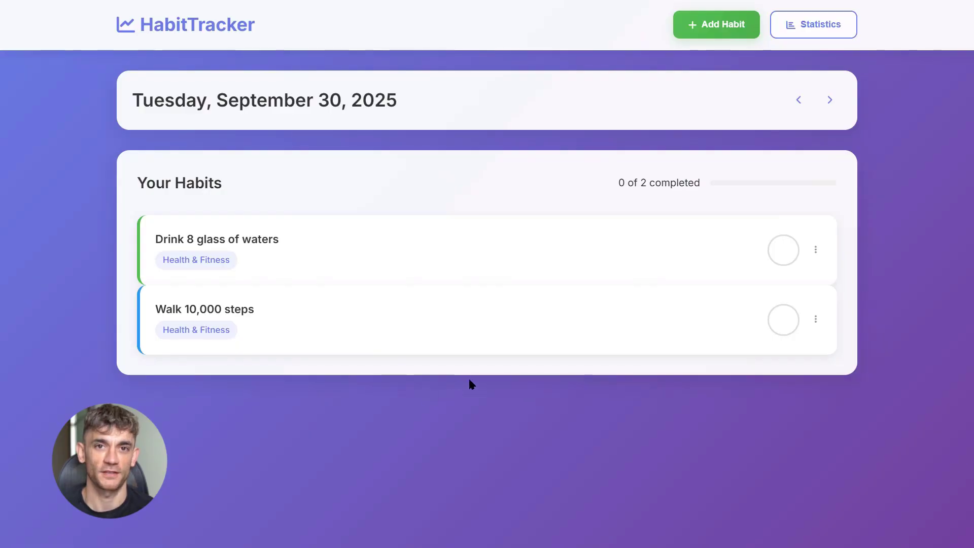
Check off Walk 10,000 steps and Drink 8 glass of waters, then clear the Drink check.
{"action": "left_click", "coordinate": [786, 320]}
{"action": "left_click", "coordinate": [785, 248]}
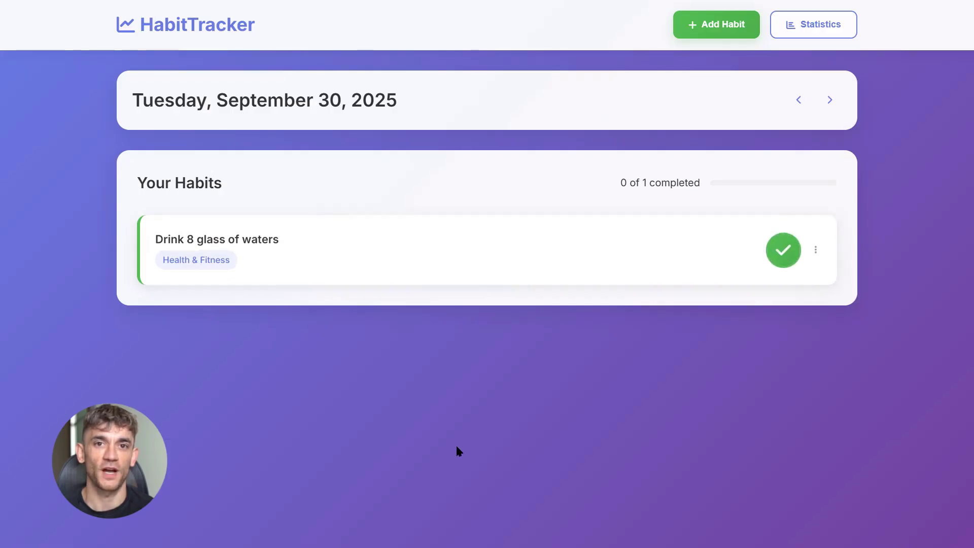
{"action": "left_click", "coordinate": [784, 250]}
Re-add Walk 10,000 steps and mark both habits done, 2 of 2 completed.
{"action": "left_click", "coordinate": [715, 25]}
{"action": "left_click", "coordinate": [521, 152]}
{"action": "type", "text": "Walk 10,000"}
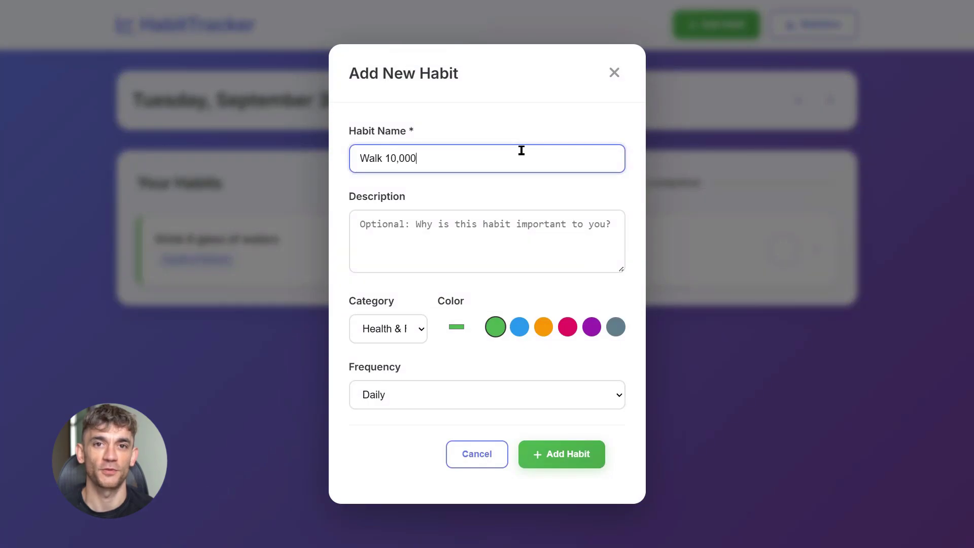
{"action": "type", "text": " steps"}
{"action": "left_click", "coordinate": [583, 446]}
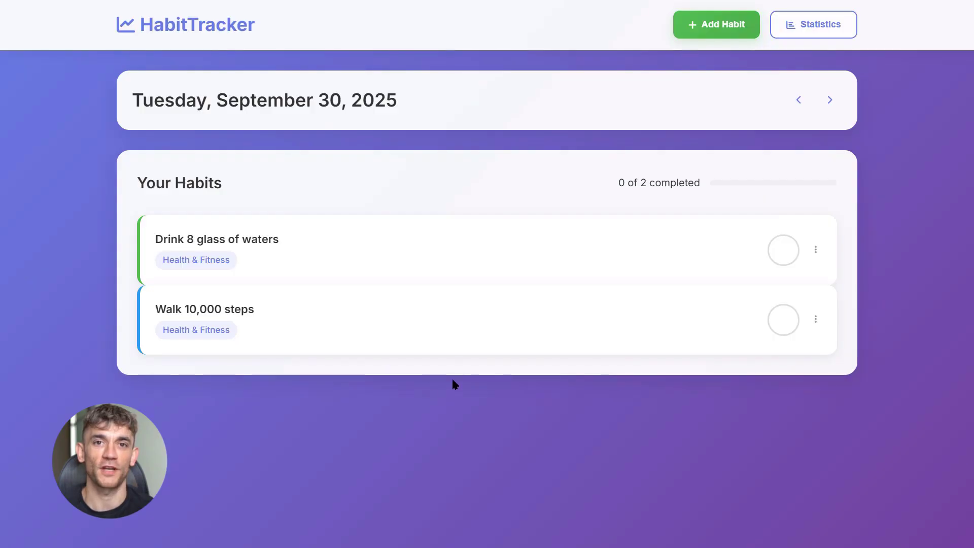
{"action": "left_click", "coordinate": [783, 320]}
{"action": "left_click", "coordinate": [783, 249]}
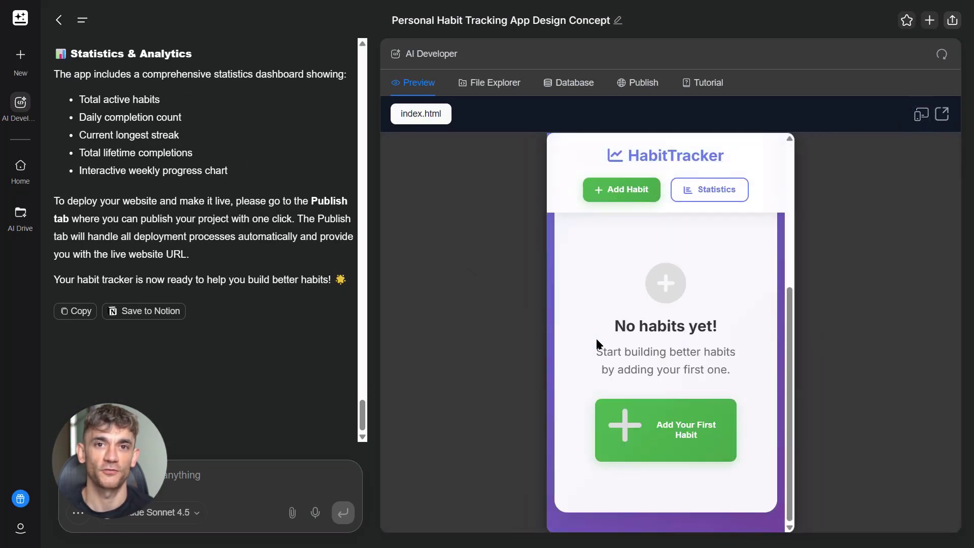
Add the suggested habit 'Drink 8 glass of water' with a blue colour.
{"action": "left_click", "coordinate": [649, 431]}
{"action": "type", "text": "D"}
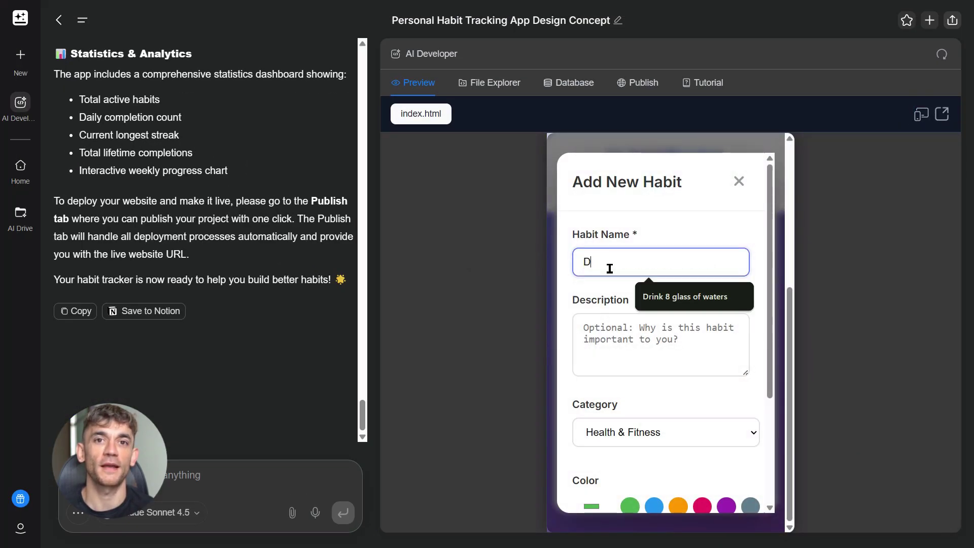
{"action": "type", "text": "ri"}
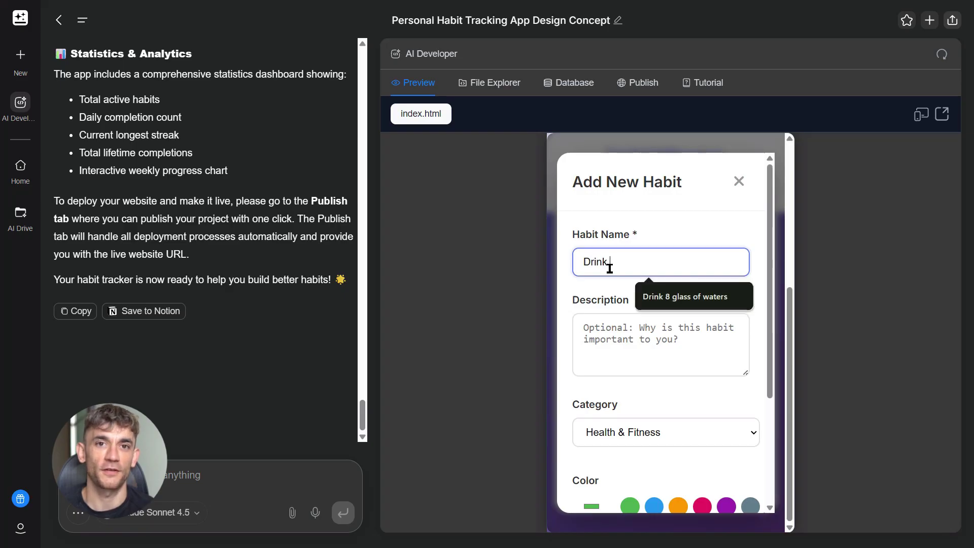
{"action": "type", "text": "nk"}
{"action": "left_click", "coordinate": [690, 296]}
{"action": "scroll", "coordinate": [699, 396], "scroll_direction": "down", "scroll_amount": 3}
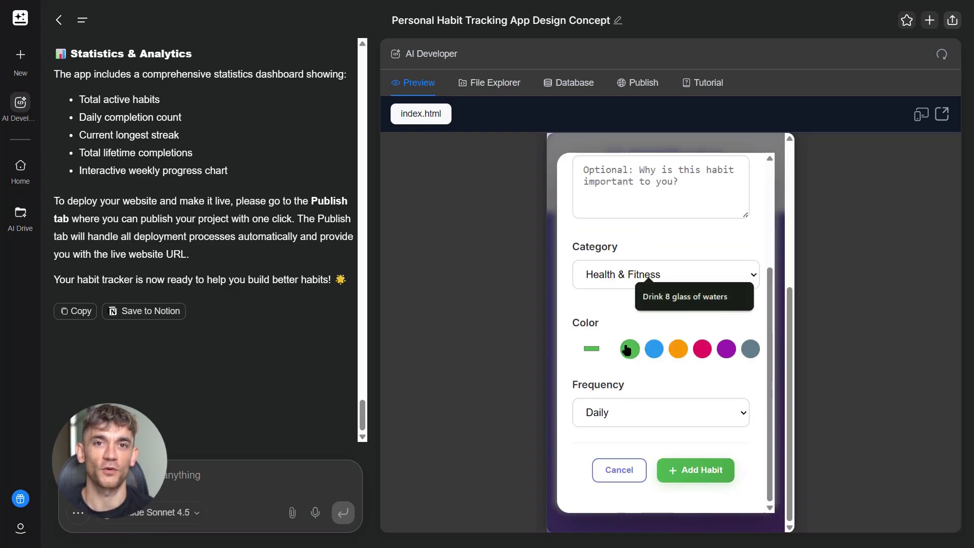
{"action": "left_click", "coordinate": [655, 349]}
{"action": "left_click", "coordinate": [661, 447]}
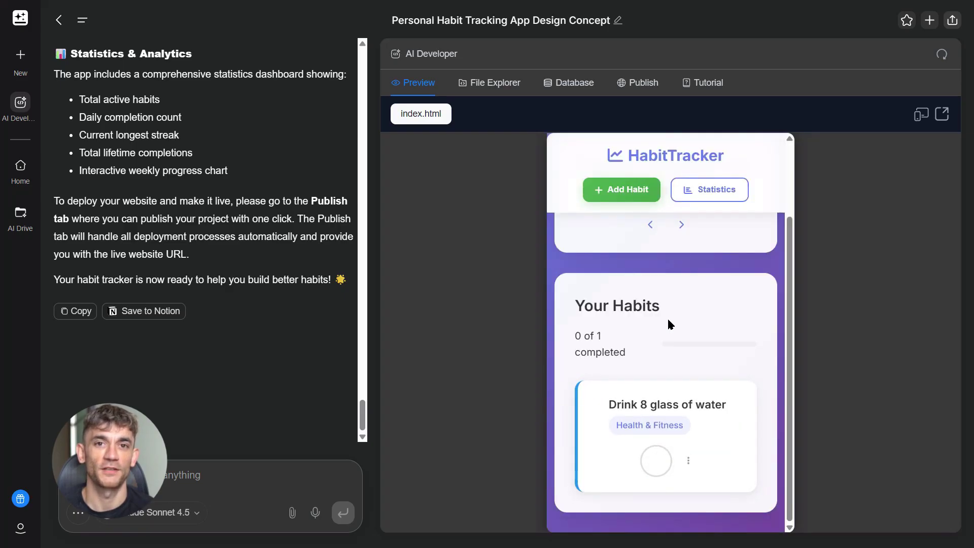
Review the habit statistics and progress, close them, and begin typing the snake game prompt.
{"action": "left_click", "coordinate": [721, 189]}
{"action": "scroll", "coordinate": [699, 288], "scroll_direction": "down", "scroll_amount": 10}
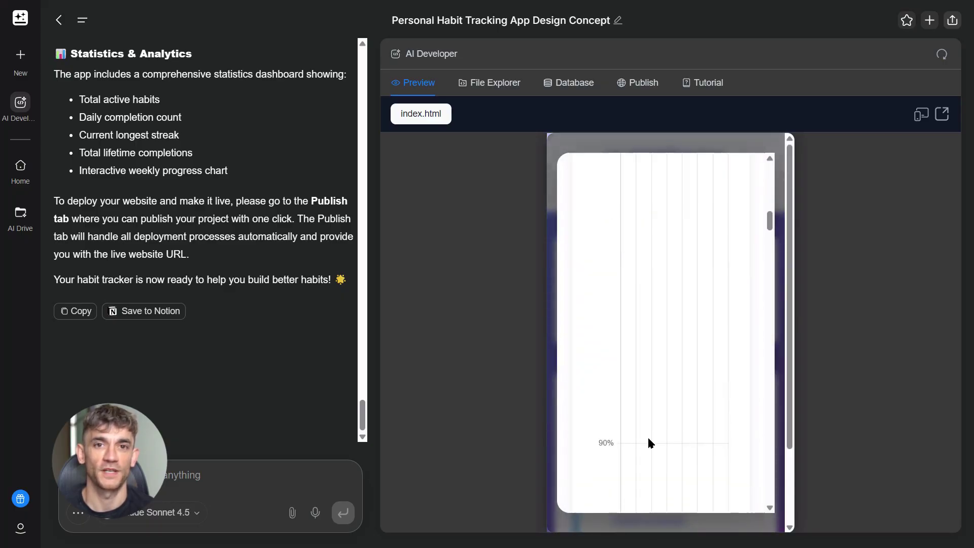
{"action": "scroll", "coordinate": [648, 438], "scroll_direction": "down", "scroll_amount": 2}
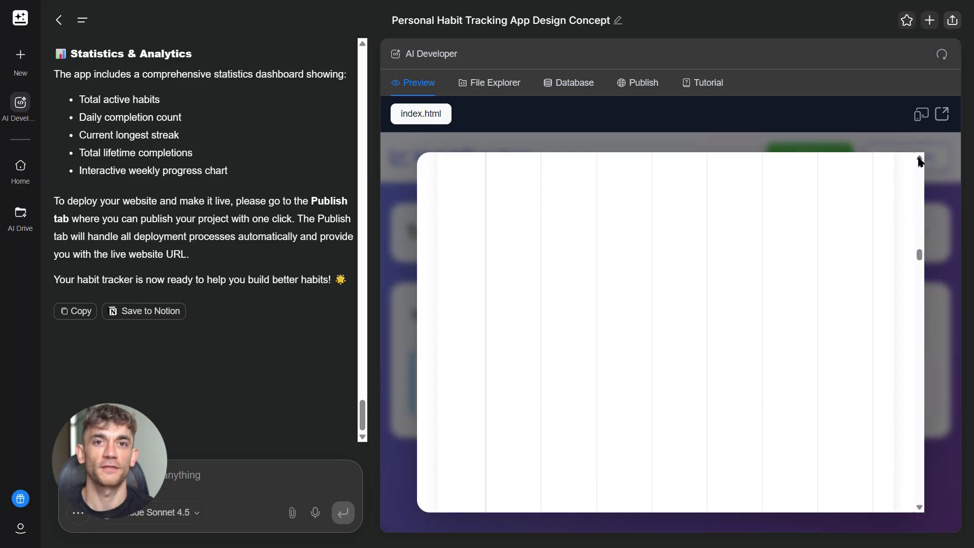
{"action": "left_click_drag", "start_coordinate": [922, 235], "coordinate": [921, 178]}
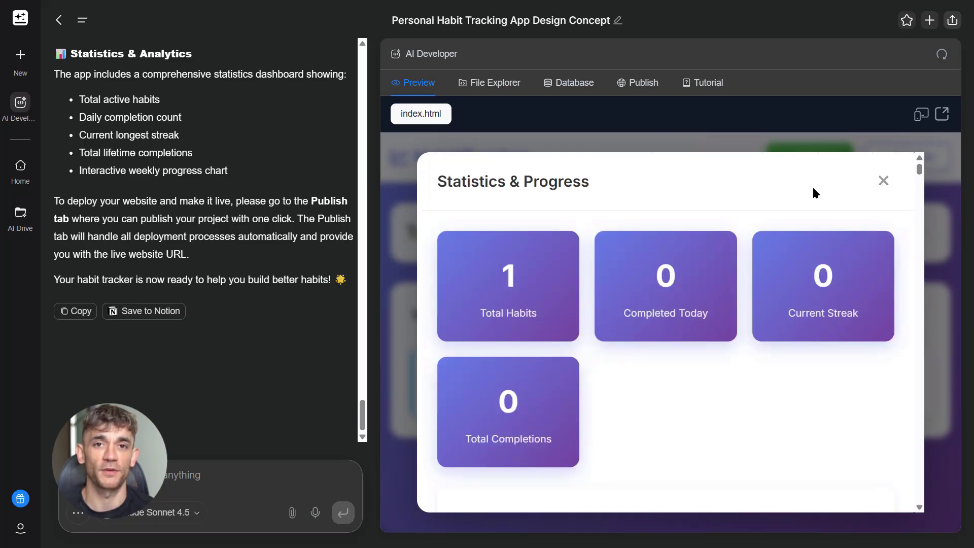
{"action": "left_click", "coordinate": [882, 142]}
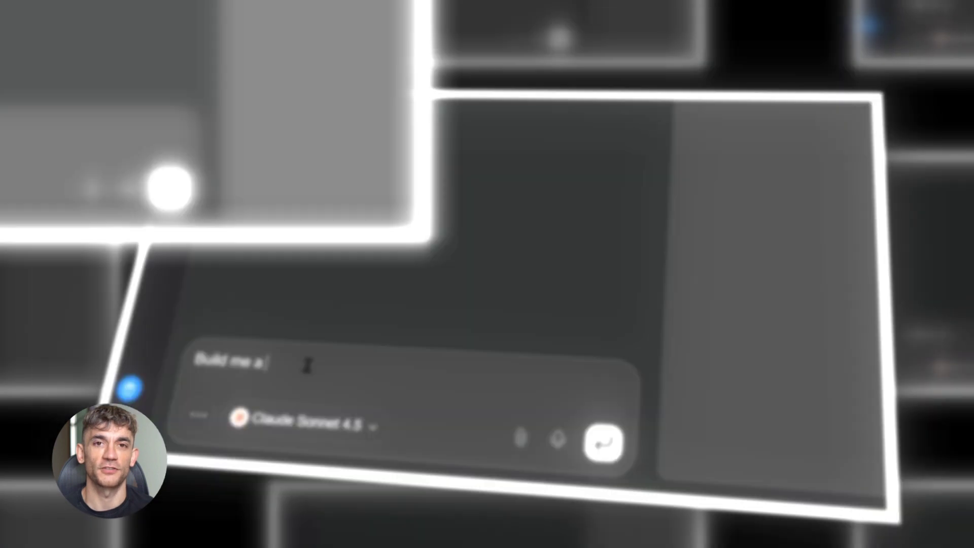
{"action": "type", "text": "snake game with cool UI."}
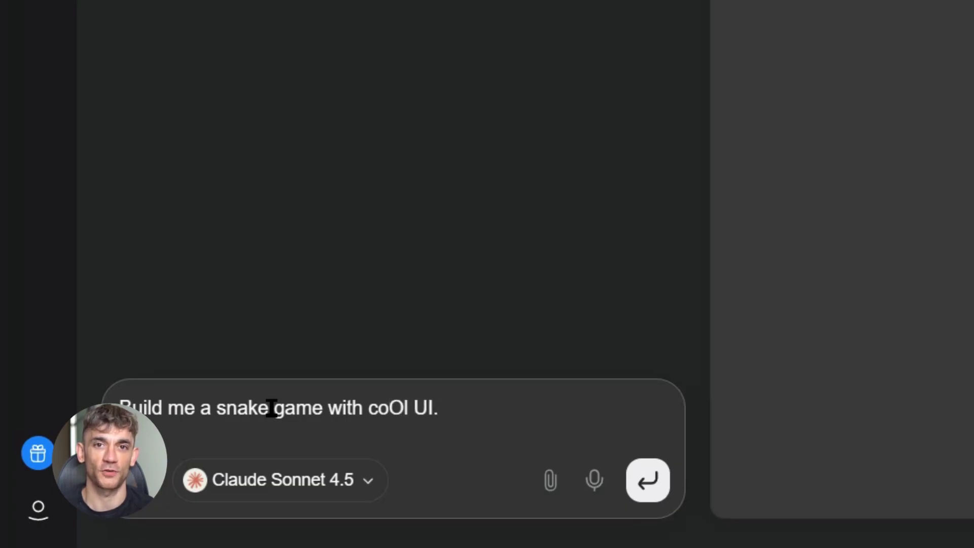
Send the 'Build me a snake game with cool UI' prompt to Claude Sonnet 4.5.
{"action": "left_click", "coordinate": [647, 482]}
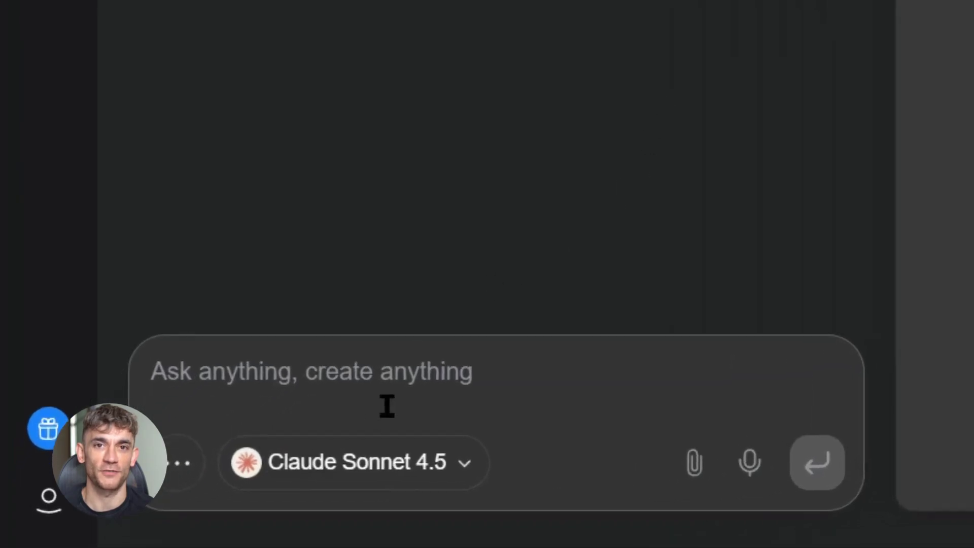
Confirm Claude Sonnet 4.5 is selected and send the simple to-do app prompt again.
{"action": "left_click", "coordinate": [359, 469]}
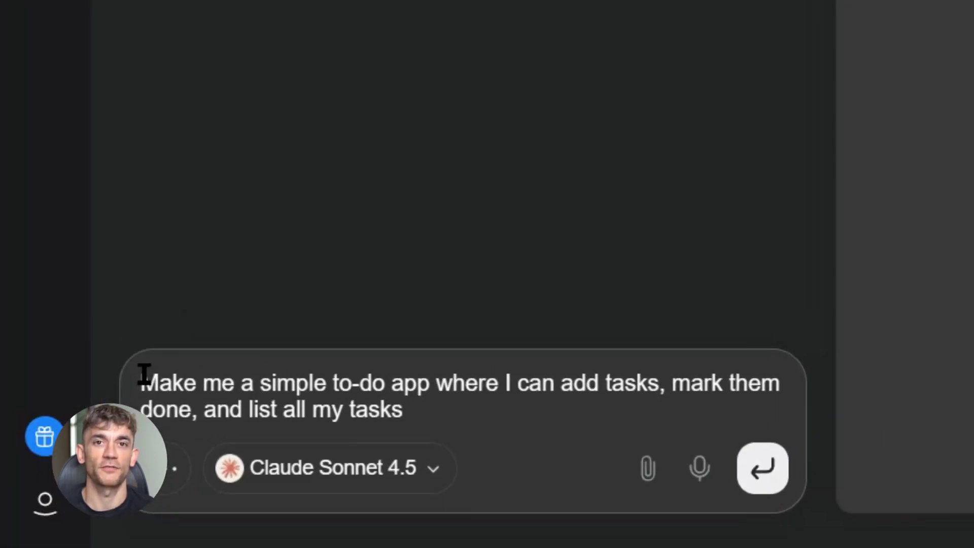
{"action": "triple_click", "coordinate": [143, 374]}
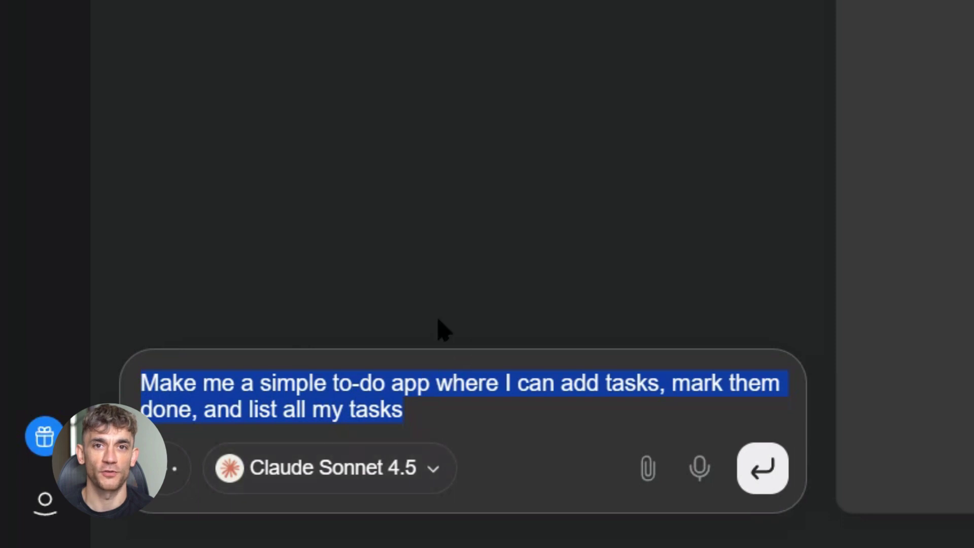
{"action": "left_click", "coordinate": [309, 394]}
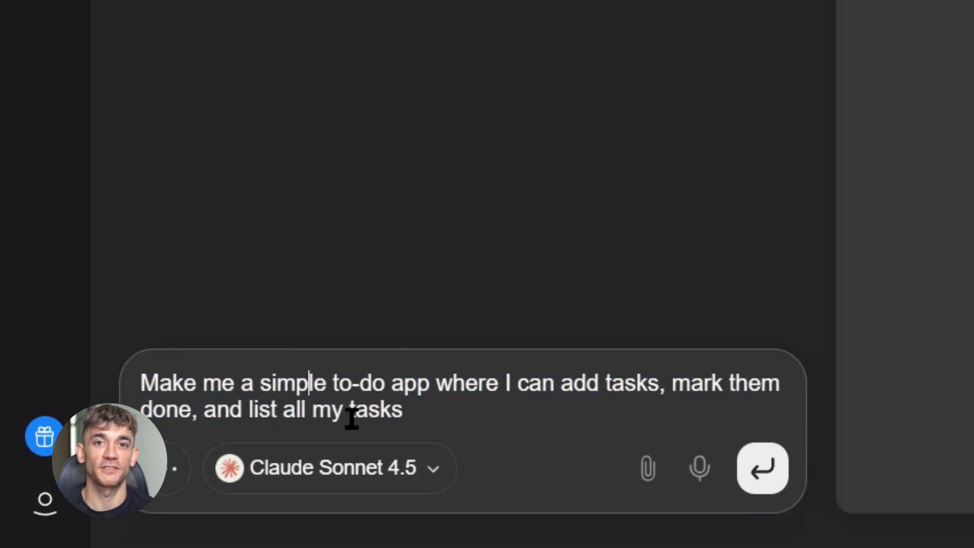
{"action": "left_click", "coordinate": [764, 470]}
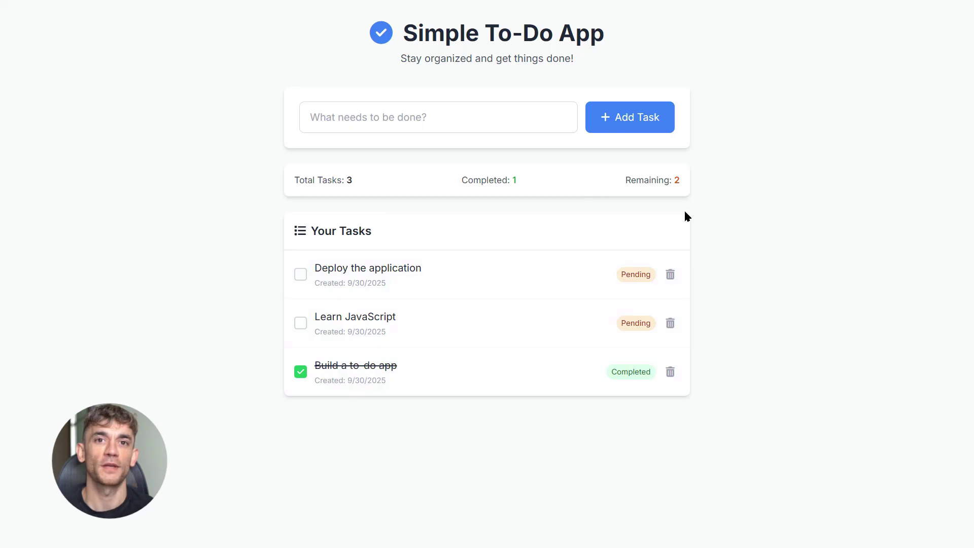
Add Q&A Session and Video Editing as new to-do tasks.
{"action": "left_click", "coordinate": [435, 124]}
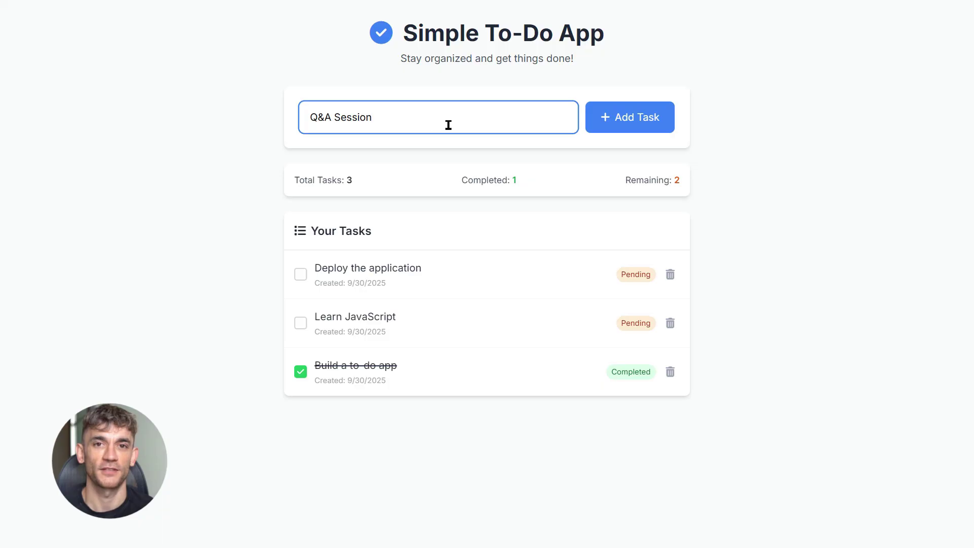
{"action": "left_click", "coordinate": [632, 124]}
{"action": "left_click", "coordinate": [436, 113]}
{"action": "type", "text": "Video Editing"}
{"action": "left_click", "coordinate": [629, 117]}
Mark Video Editing and Deploy the application completed, then start deleting Q&A Session.
{"action": "left_click", "coordinate": [301, 275]}
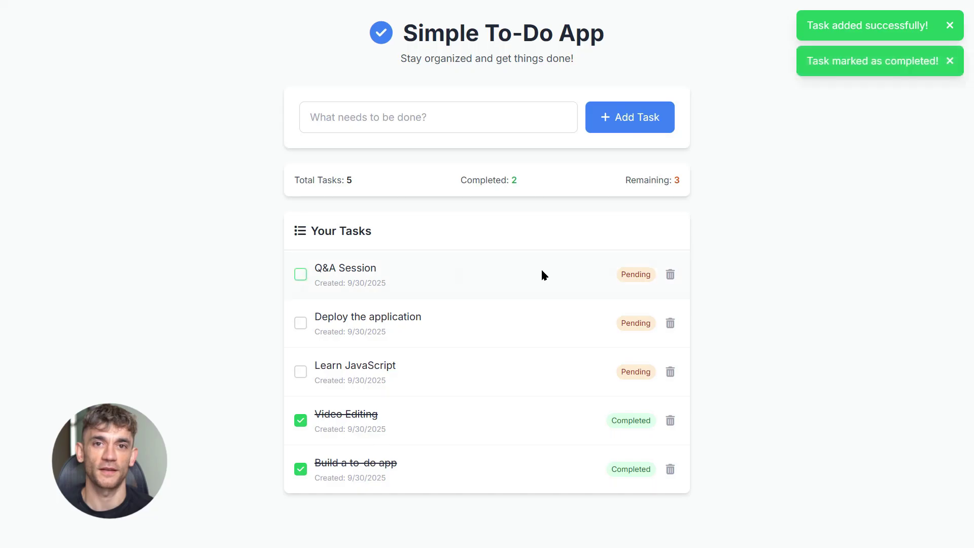
{"action": "left_click", "coordinate": [298, 325]}
{"action": "left_click", "coordinate": [670, 274]}
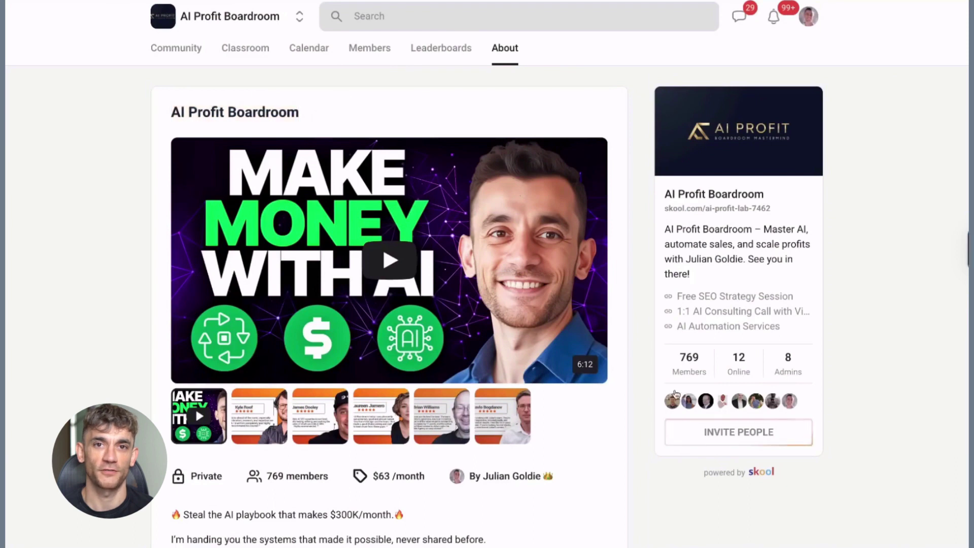
Browse the Classroom and open the N8N Templates & Workflows course.
{"action": "left_click", "coordinate": [248, 51]}
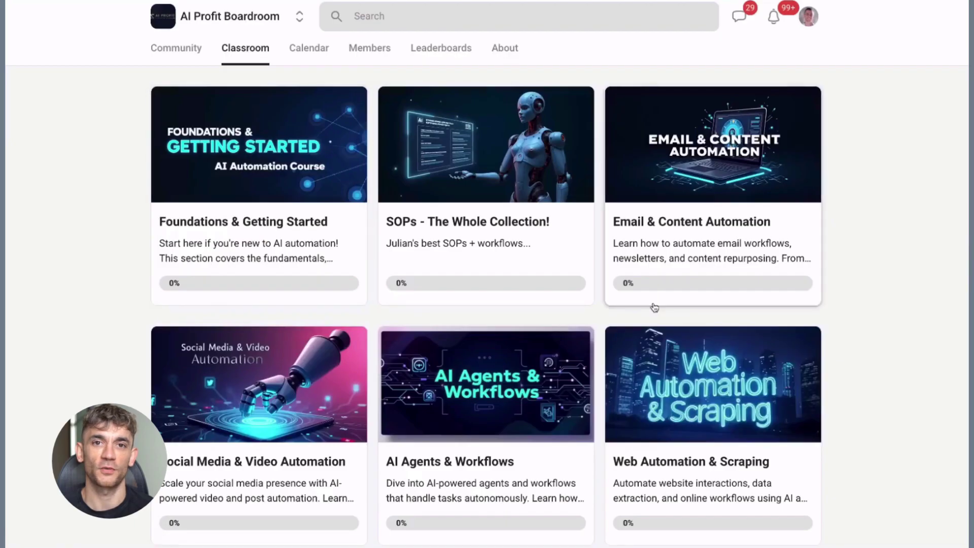
{"action": "scroll", "coordinate": [654, 309], "scroll_direction": "down", "scroll_amount": 4}
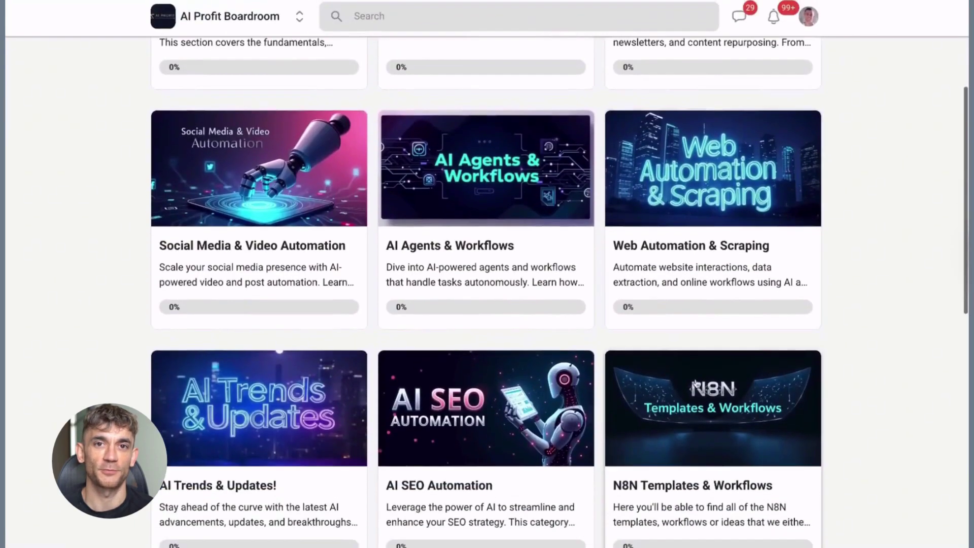
{"action": "left_click", "coordinate": [697, 384]}
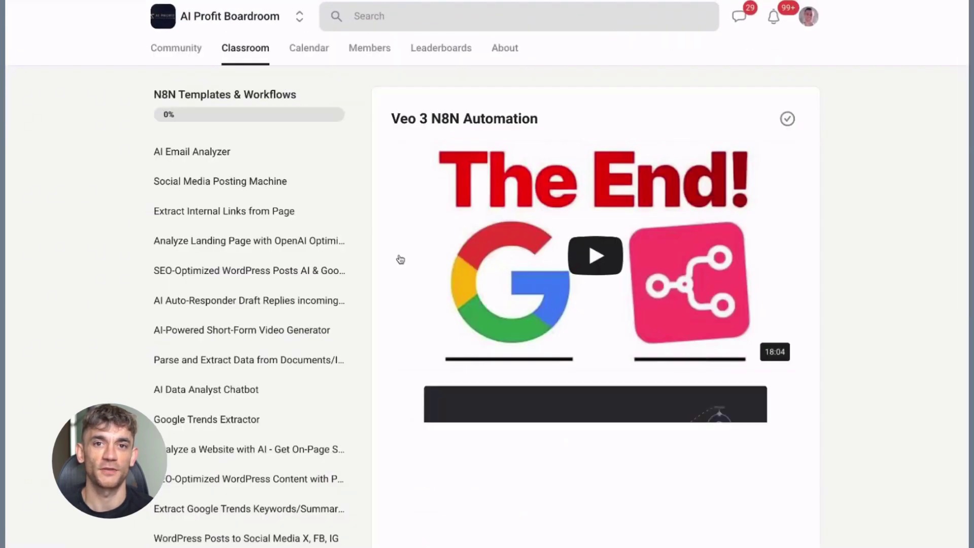
In the community feed, view the Weekly wins! post, then read the Welcome START HERE post's comments.
{"action": "left_click", "coordinate": [176, 48]}
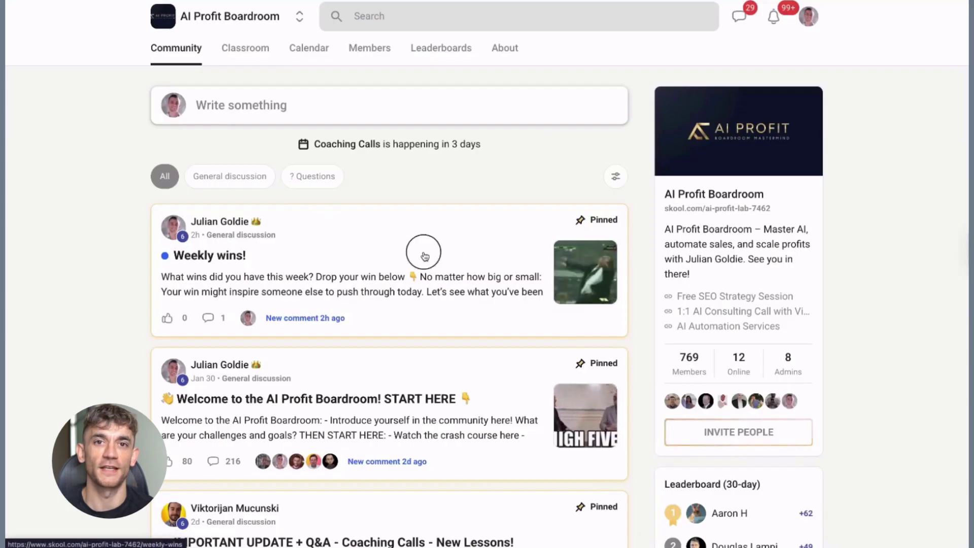
{"action": "left_click", "coordinate": [436, 277]}
{"action": "left_click", "coordinate": [168, 240]}
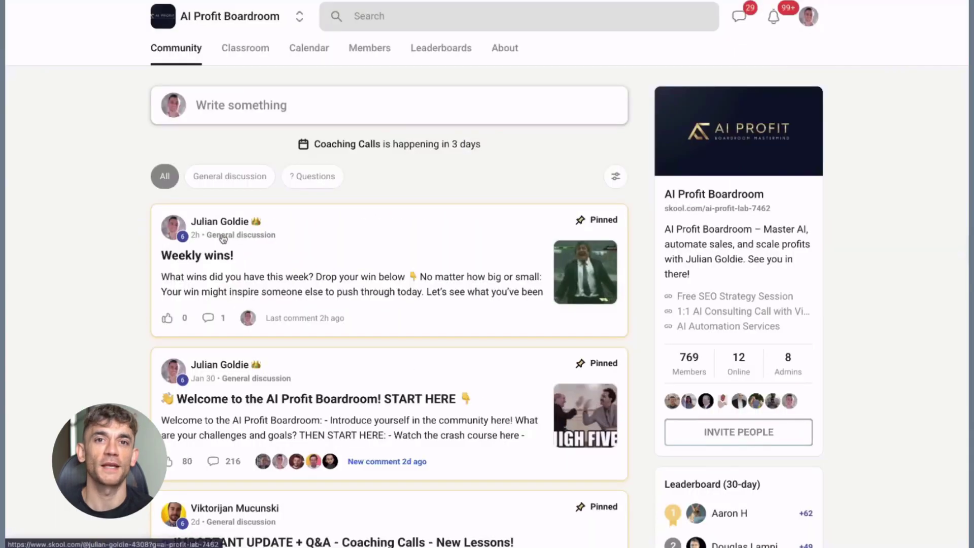
{"action": "scroll", "coordinate": [285, 248], "scroll_direction": "down", "scroll_amount": 1}
{"action": "left_click", "coordinate": [386, 355]}
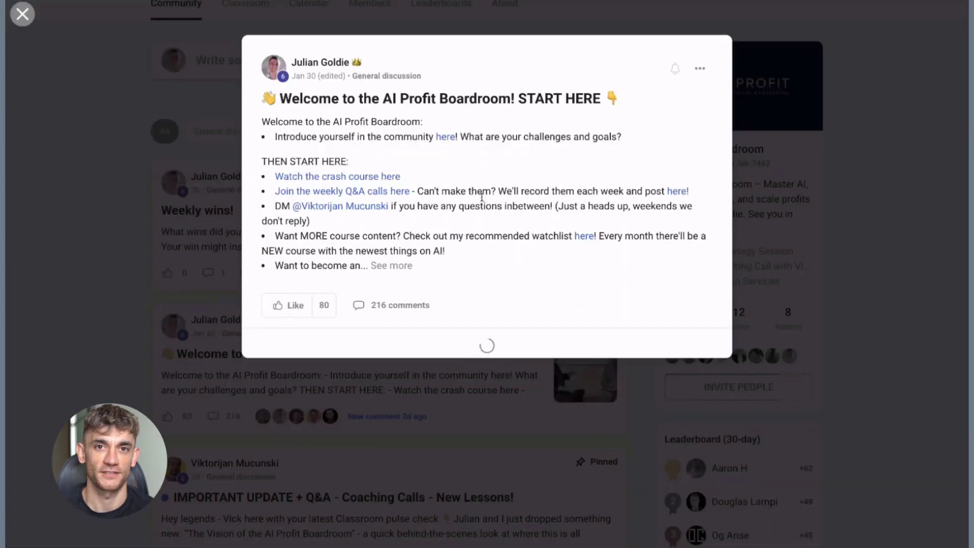
{"action": "scroll", "coordinate": [427, 234], "scroll_direction": "down", "scroll_amount": 6}
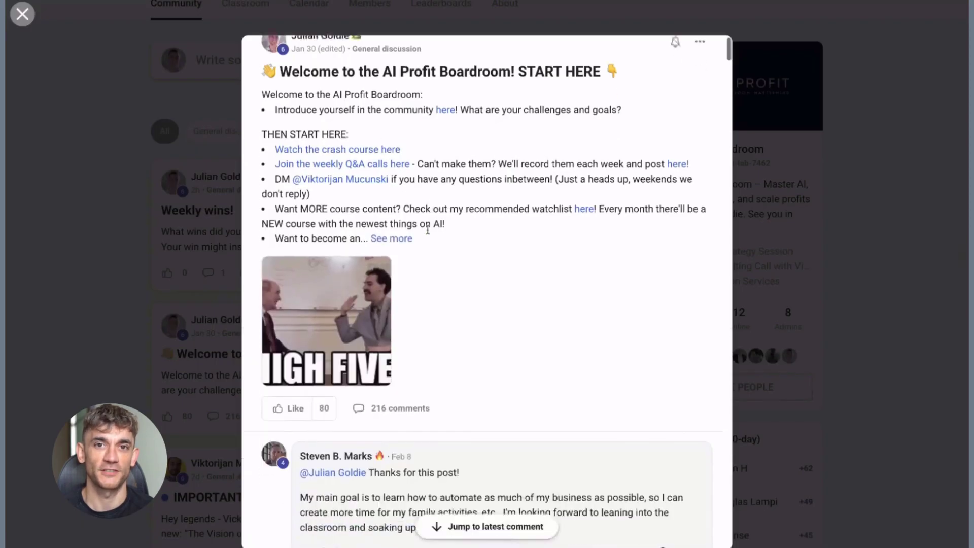
{"action": "scroll", "coordinate": [428, 230], "scroll_direction": "down", "scroll_amount": 2}
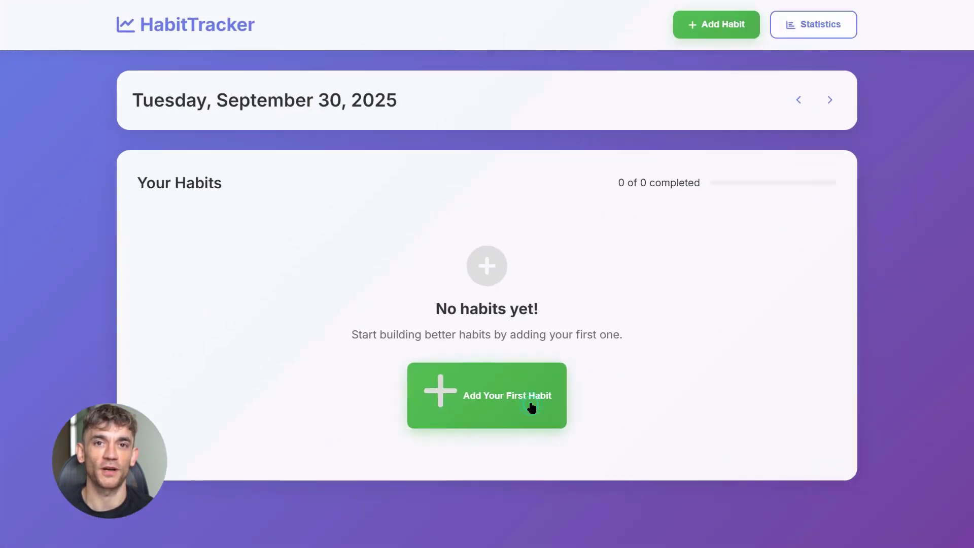
Add a green 'Drink 8 glass of waters' habit and mark it done today.
{"action": "left_click", "coordinate": [531, 408]}
{"action": "left_click", "coordinate": [419, 165]}
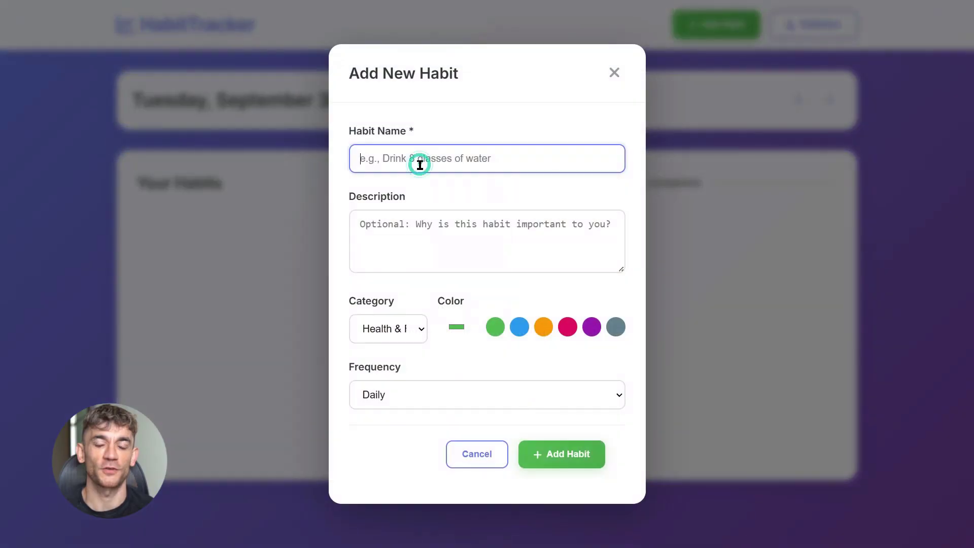
{"action": "type", "text": "Drink 8 glass of waters"}
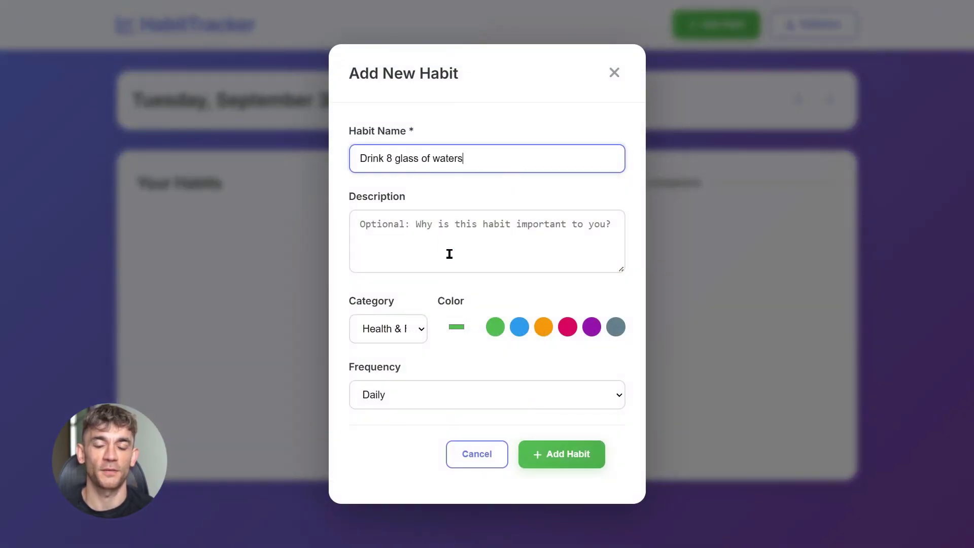
{"action": "left_click", "coordinate": [449, 253]}
{"action": "left_click", "coordinate": [495, 326]}
{"action": "left_click", "coordinate": [421, 330]}
{"action": "left_click", "coordinate": [555, 454]}
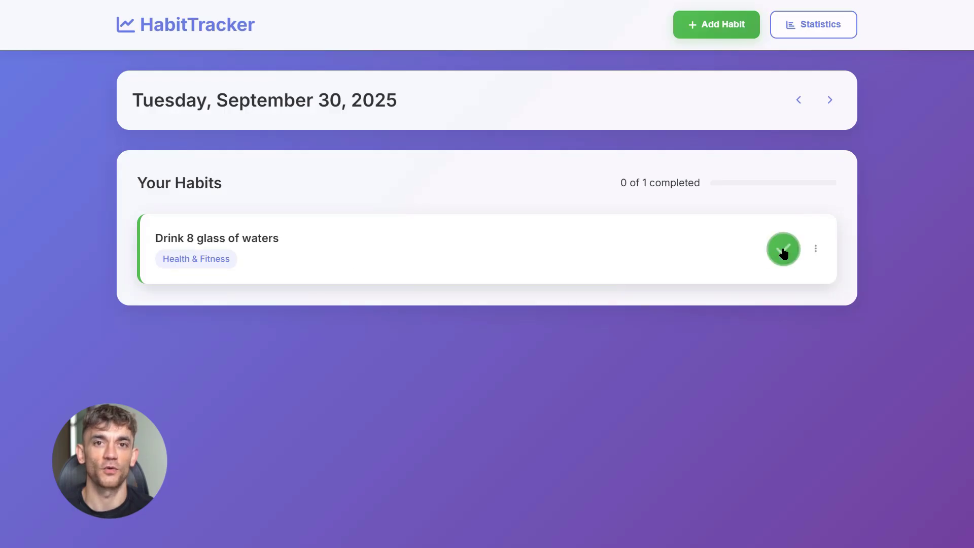
{"action": "left_click", "coordinate": [783, 250]}
Add a blue 'Walk 10,000 steps' habit and mark both habits completed.
{"action": "left_click", "coordinate": [716, 24]}
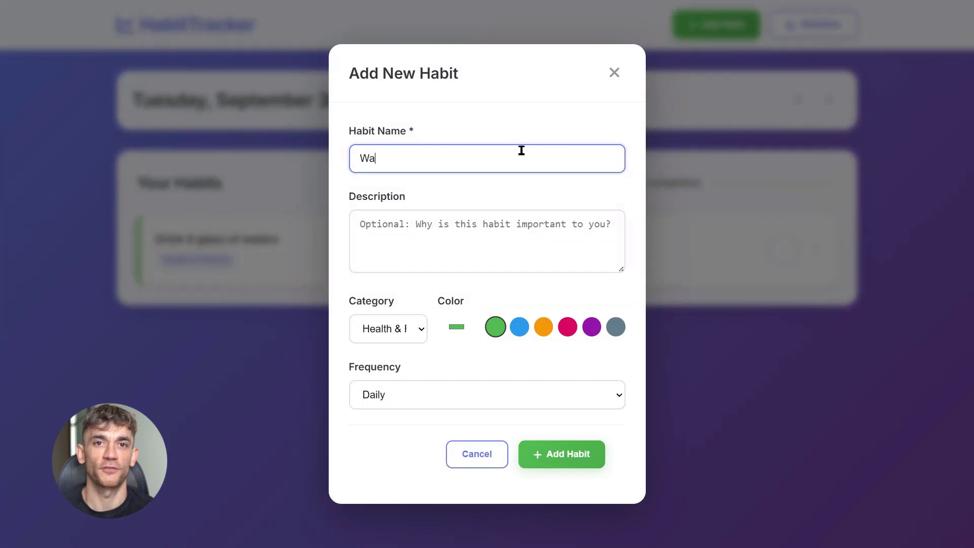
{"action": "left_click", "coordinate": [519, 327]}
{"action": "left_click", "coordinate": [580, 450]}
{"action": "left_click", "coordinate": [782, 250]}
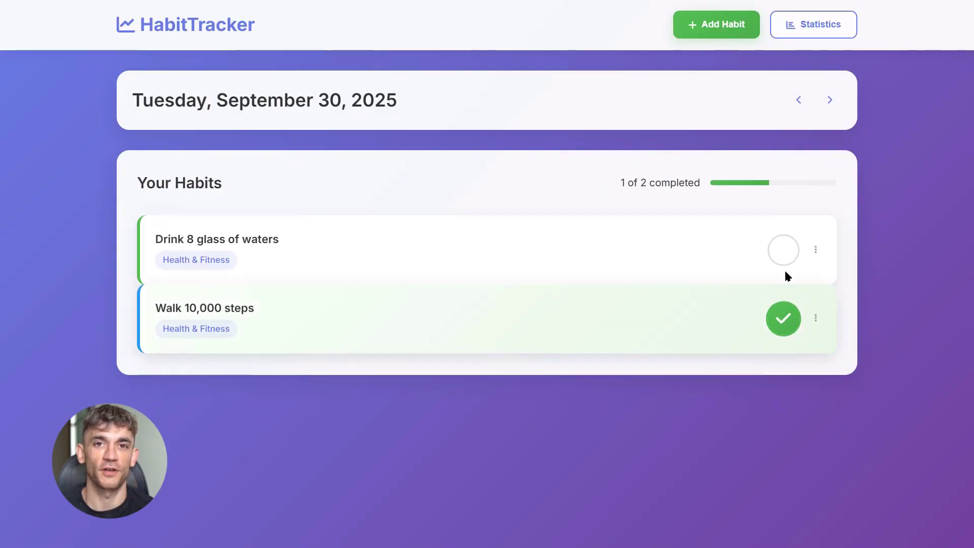
{"action": "left_click", "coordinate": [784, 250]}
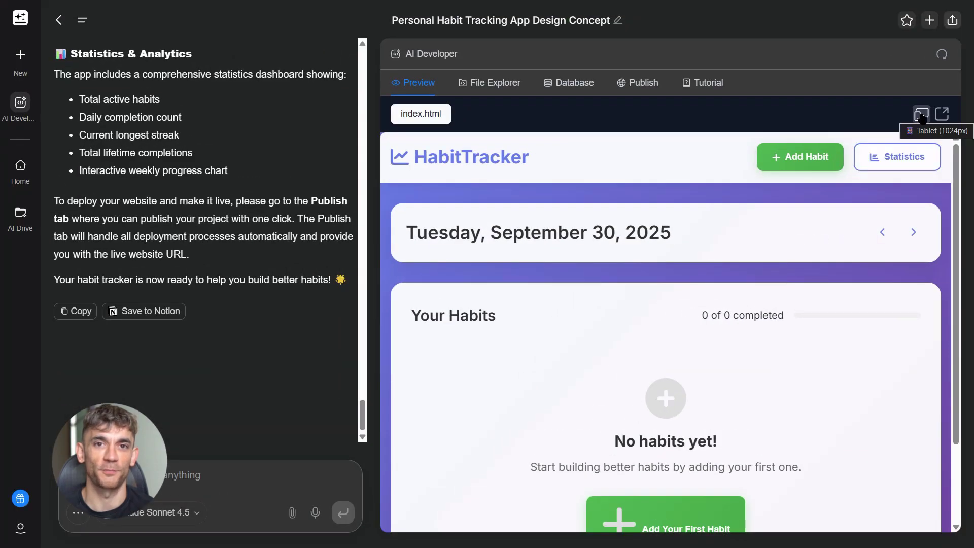
In the mobile-width preview, add a blue 'Drink 8 glass of water' habit.
{"action": "left_click", "coordinate": [922, 117]}
{"action": "left_click", "coordinate": [650, 424]}
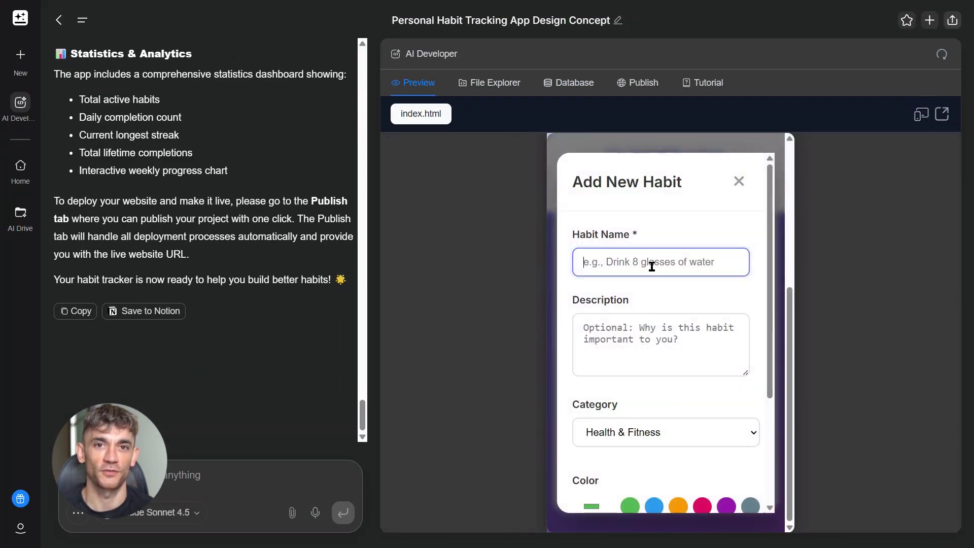
{"action": "type", "text": "Drink"}
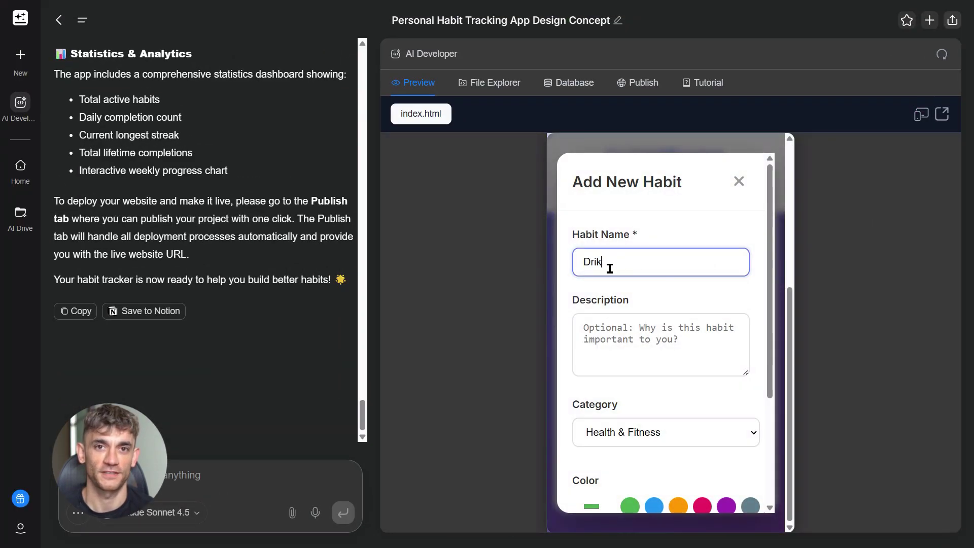
{"action": "left_click", "coordinate": [675, 297]}
{"action": "scroll", "coordinate": [690, 397], "scroll_direction": "down", "scroll_amount": 3}
{"action": "left_click", "coordinate": [649, 349]}
{"action": "left_click", "coordinate": [669, 470]}
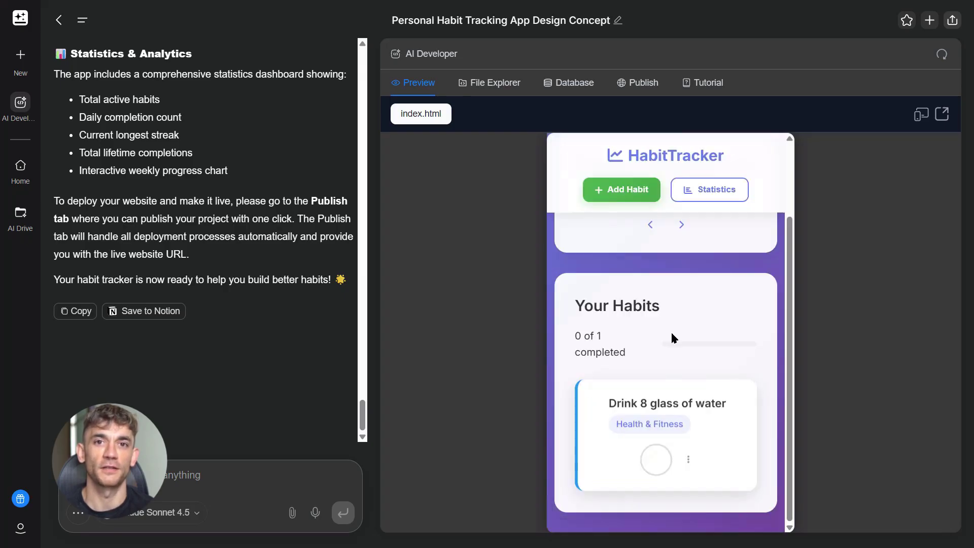
Review the habit statistics, return the preview to desktop width, and close the statistics.
{"action": "scroll", "coordinate": [668, 326], "scroll_direction": "up", "scroll_amount": 2}
{"action": "left_click", "coordinate": [726, 191]}
{"action": "scroll", "coordinate": [698, 290], "scroll_direction": "down", "scroll_amount": 10}
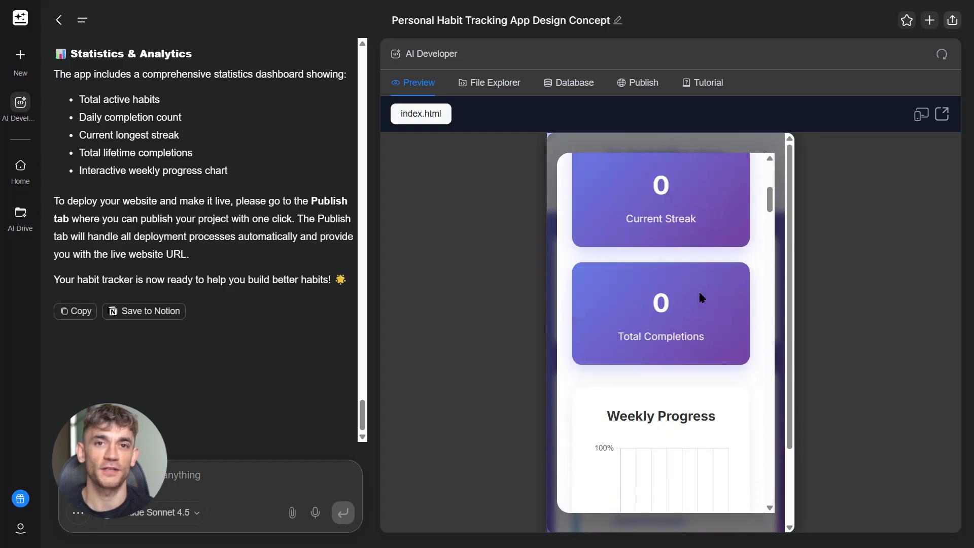
{"action": "scroll", "coordinate": [648, 439], "scroll_direction": "down", "scroll_amount": 5}
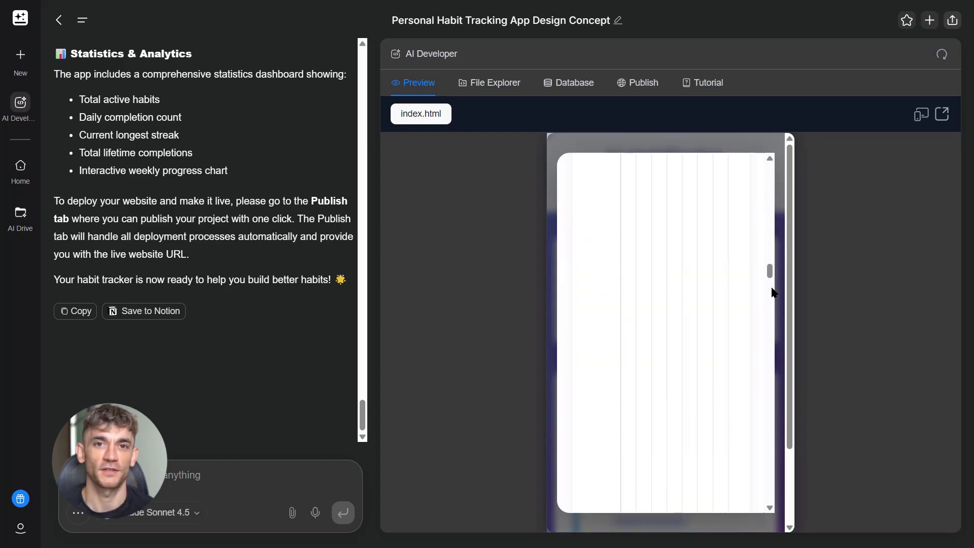
{"action": "left_click", "coordinate": [921, 115]}
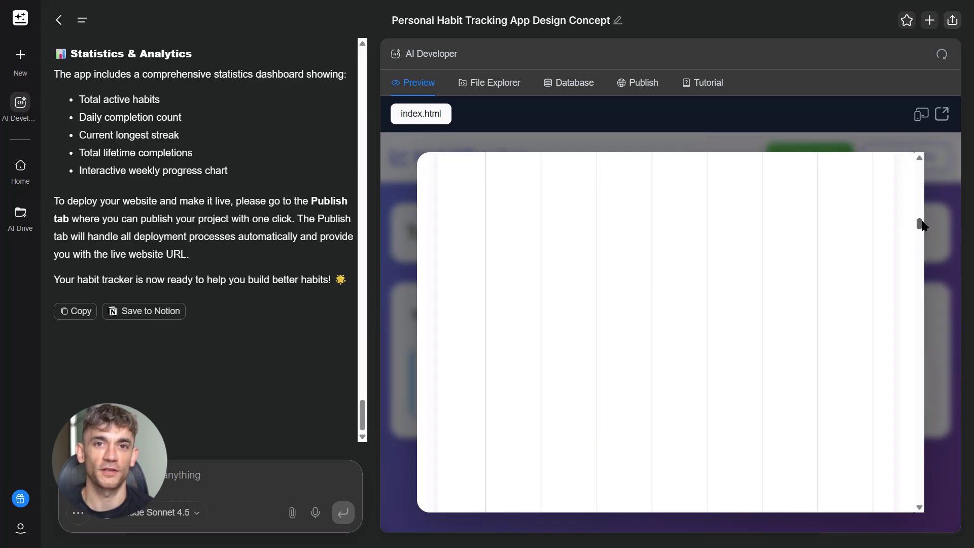
{"action": "scroll", "coordinate": [675, 230], "scroll_direction": "up", "scroll_amount": 15}
{"action": "left_click", "coordinate": [883, 145]}
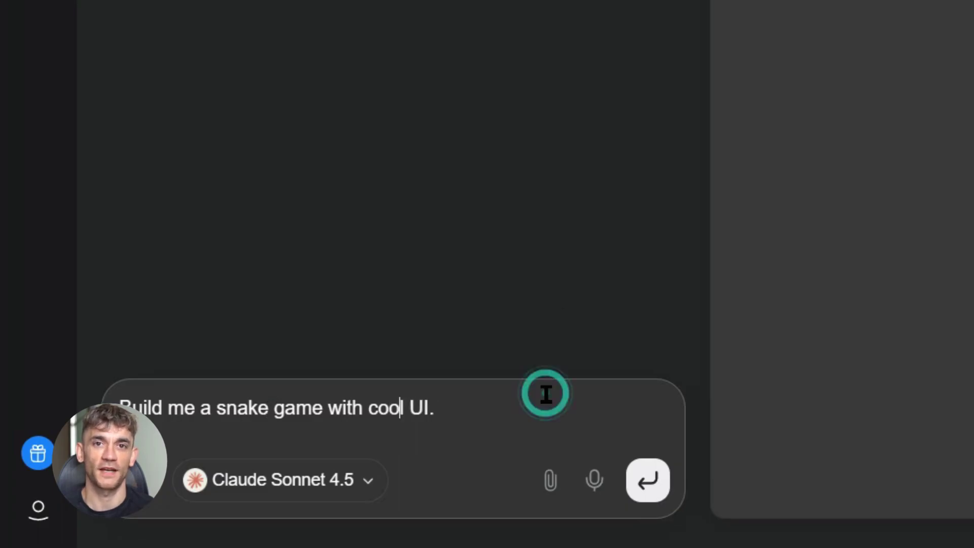
Send the 'snake game with cool UI' request to Claude Sonnet 4.5.
{"action": "left_click", "coordinate": [644, 491]}
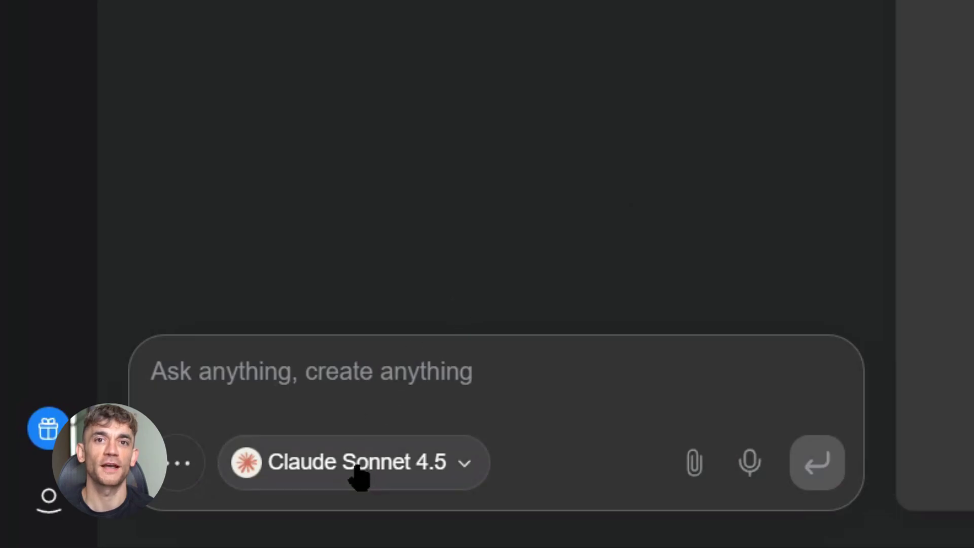
Confirm Claude Sonnet 4.5 is the model and send the to-do app prompt (add, complete, list tasks).
{"action": "left_click", "coordinate": [357, 470]}
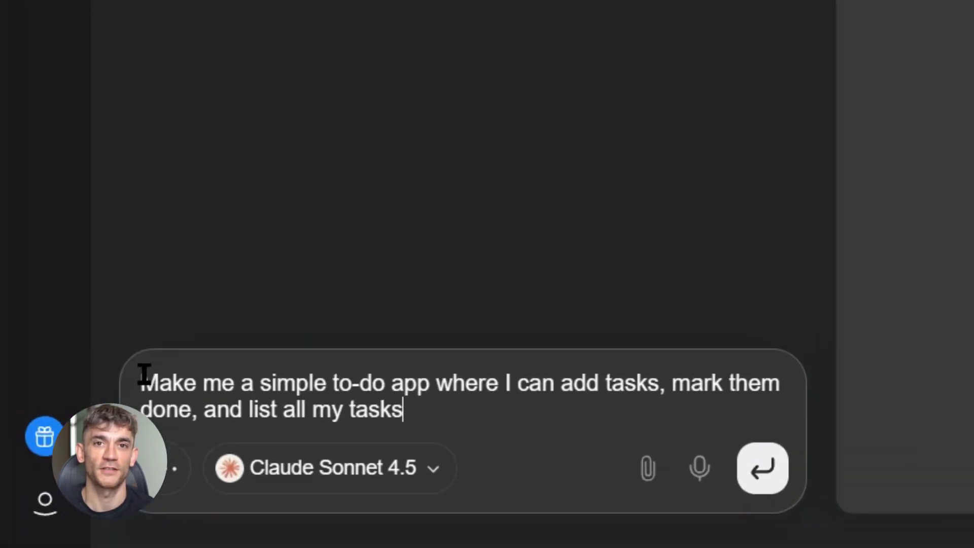
{"action": "left_click_drag", "start_coordinate": [144, 374], "coordinate": [436, 427]}
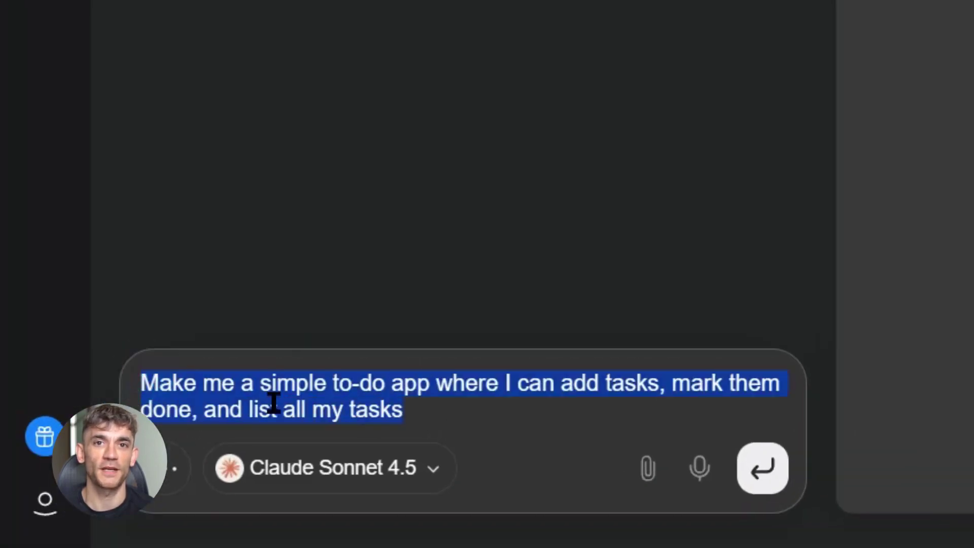
{"action": "left_click", "coordinate": [312, 395]}
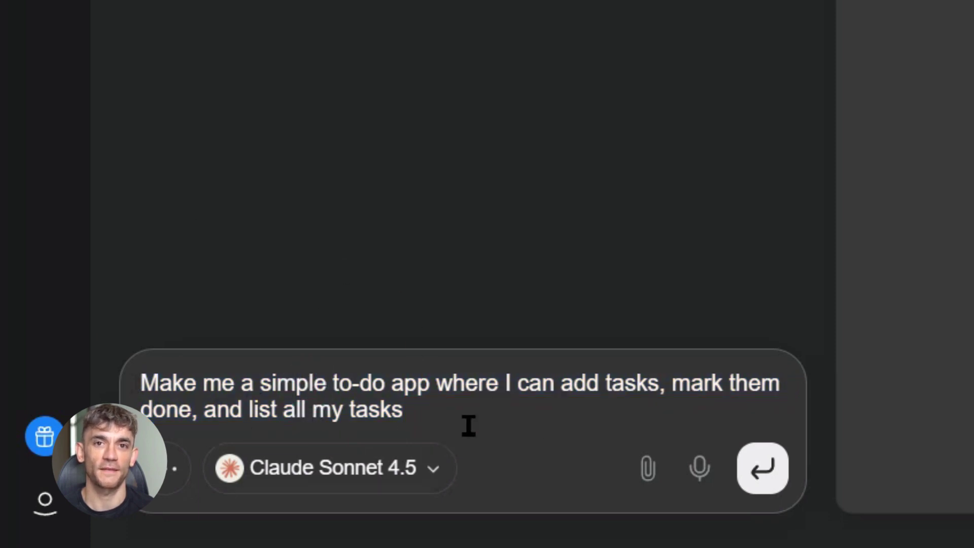
{"action": "left_click", "coordinate": [763, 469]}
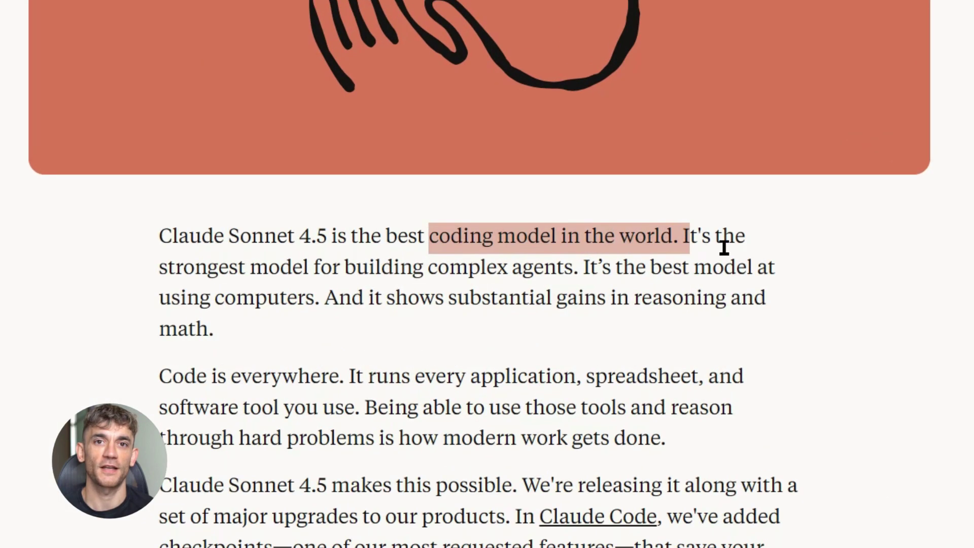
{"action": "left_click_drag", "start_coordinate": [427, 269], "coordinate": [571, 273]}
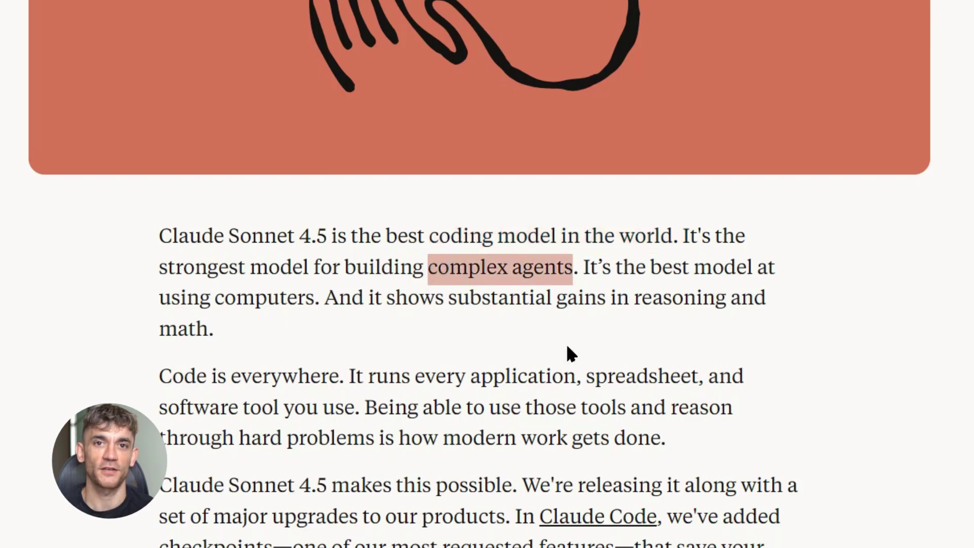
{"action": "scroll", "coordinate": [583, 338], "scroll_direction": "down", "scroll_amount": 6}
{"action": "scroll", "coordinate": [587, 342], "scroll_direction": "down", "scroll_amount": 4}
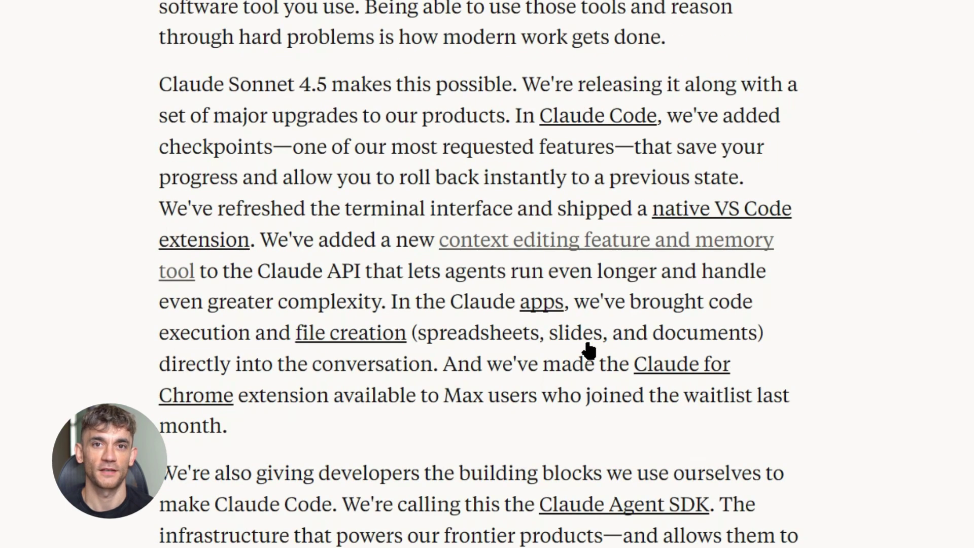
{"action": "scroll", "coordinate": [587, 343], "scroll_direction": "down", "scroll_amount": 15}
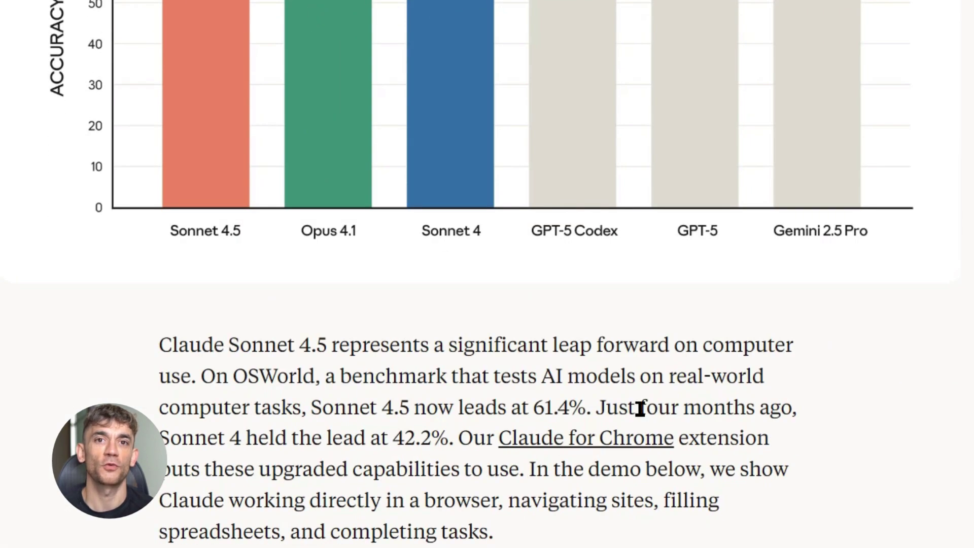
{"action": "left_click_drag", "start_coordinate": [533, 409], "coordinate": [592, 408]}
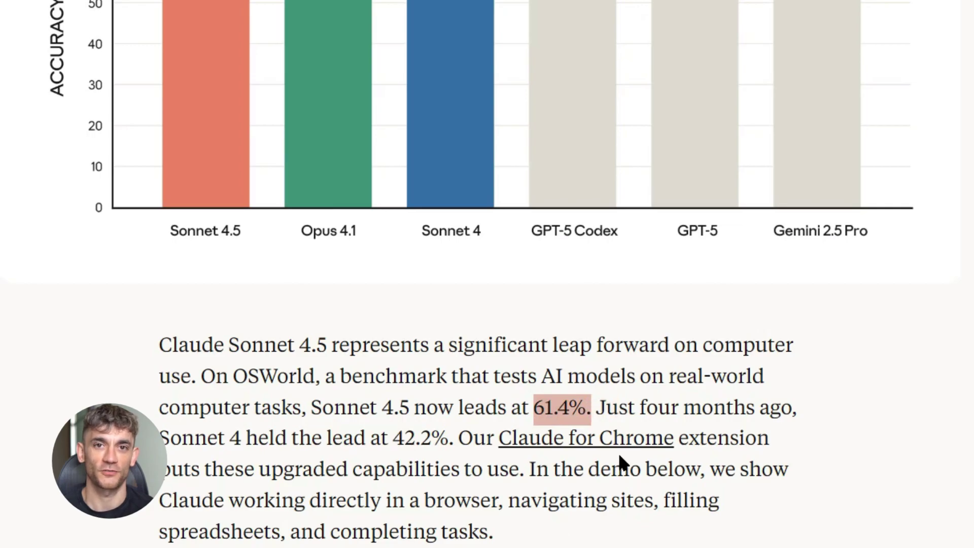
{"action": "scroll", "coordinate": [561, 536], "scroll_direction": "down", "scroll_amount": 20}
{"action": "scroll", "coordinate": [687, 437], "scroll_direction": "down", "scroll_amount": 15}
{"action": "scroll", "coordinate": [685, 432], "scroll_direction": "down", "scroll_amount": 4}
{"action": "scroll", "coordinate": [685, 431], "scroll_direction": "up", "scroll_amount": 10}
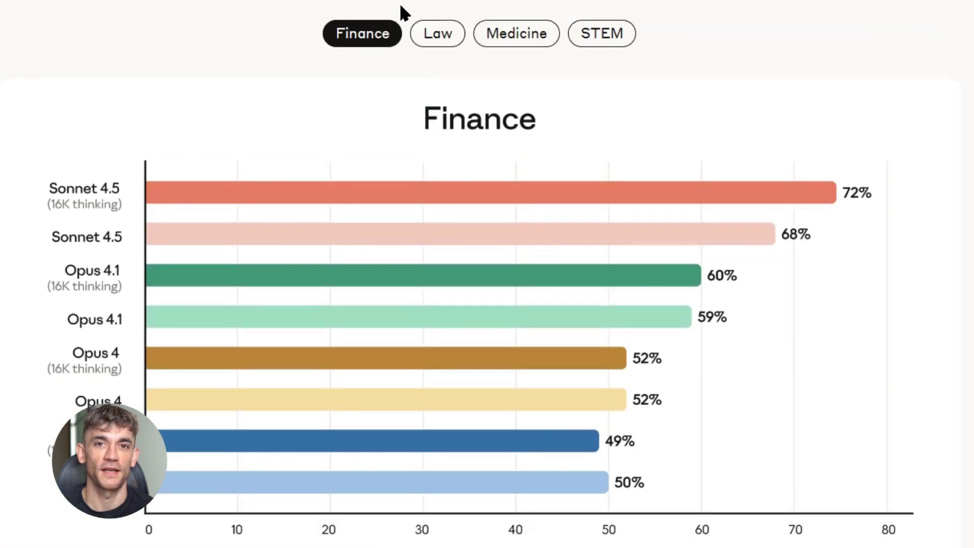
{"action": "scroll", "coordinate": [375, 338], "scroll_direction": "down", "scroll_amount": 10}
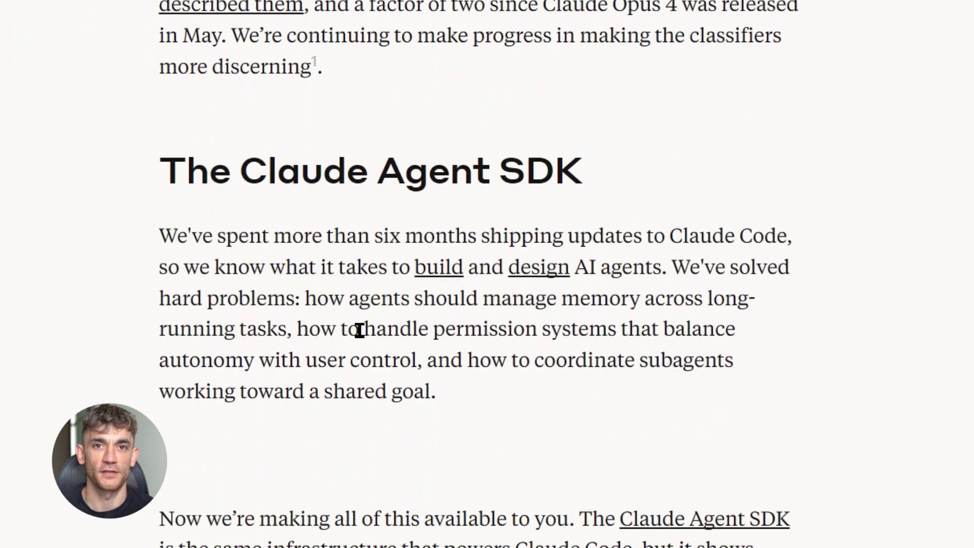
{"action": "scroll", "coordinate": [360, 334], "scroll_direction": "down", "scroll_amount": 15}
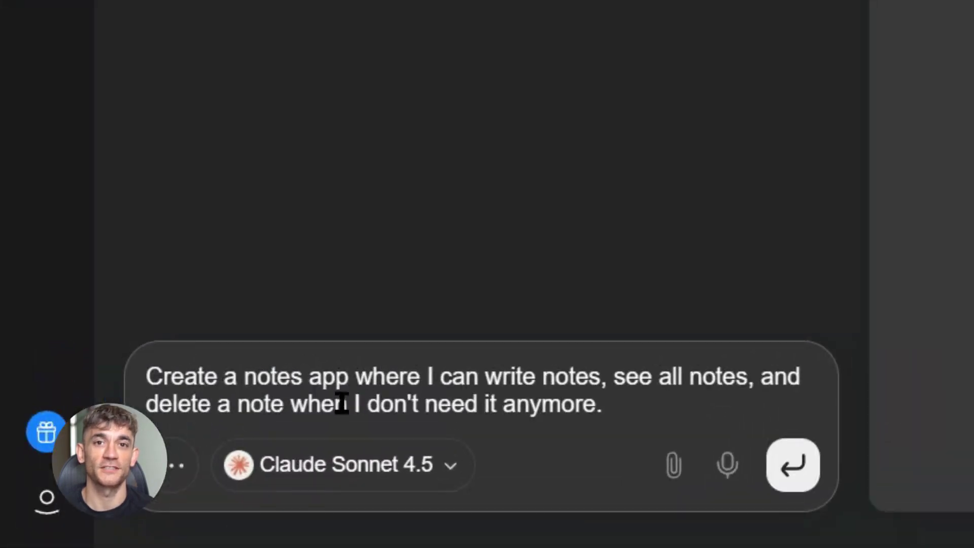
Review the notes-app prompt for writing, listing and deleting notes, then send it.
{"action": "left_click_drag", "start_coordinate": [147, 382], "coordinate": [266, 377]}
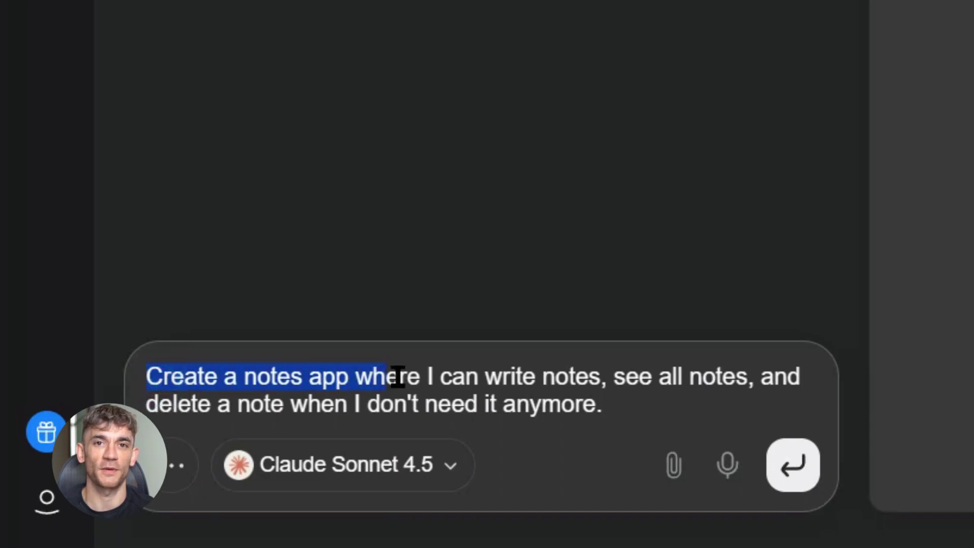
{"action": "left_click_drag", "start_coordinate": [402, 377], "coordinate": [830, 367]}
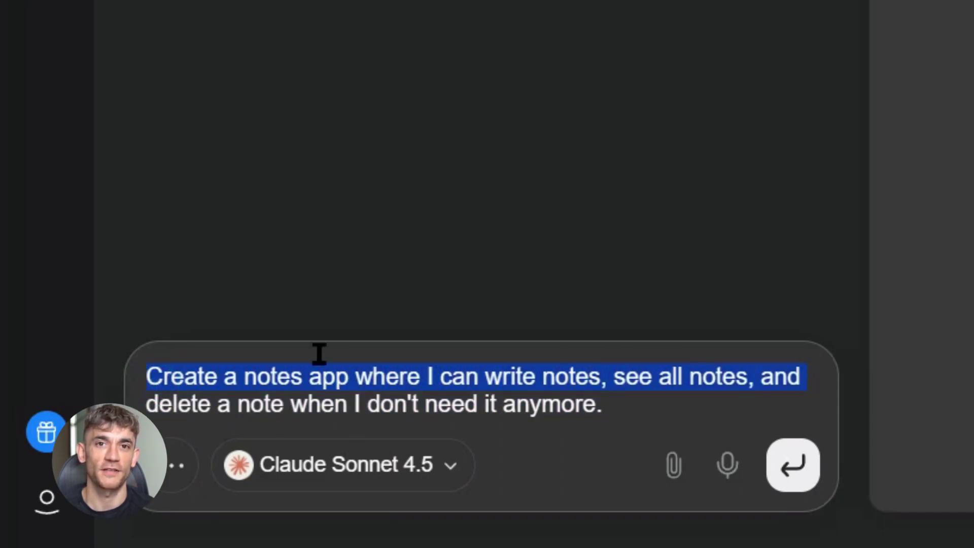
{"action": "left_click", "coordinate": [625, 413]}
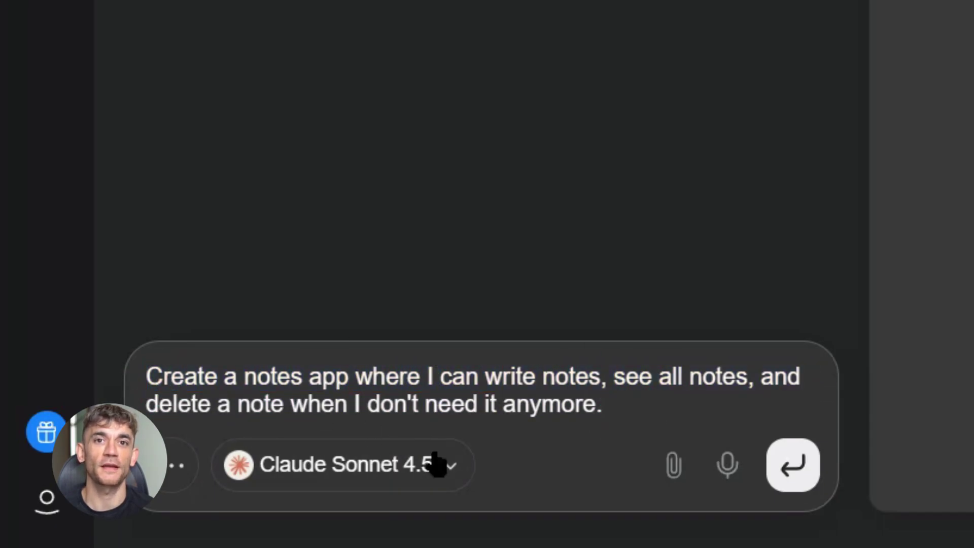
{"action": "left_click", "coordinate": [806, 487]}
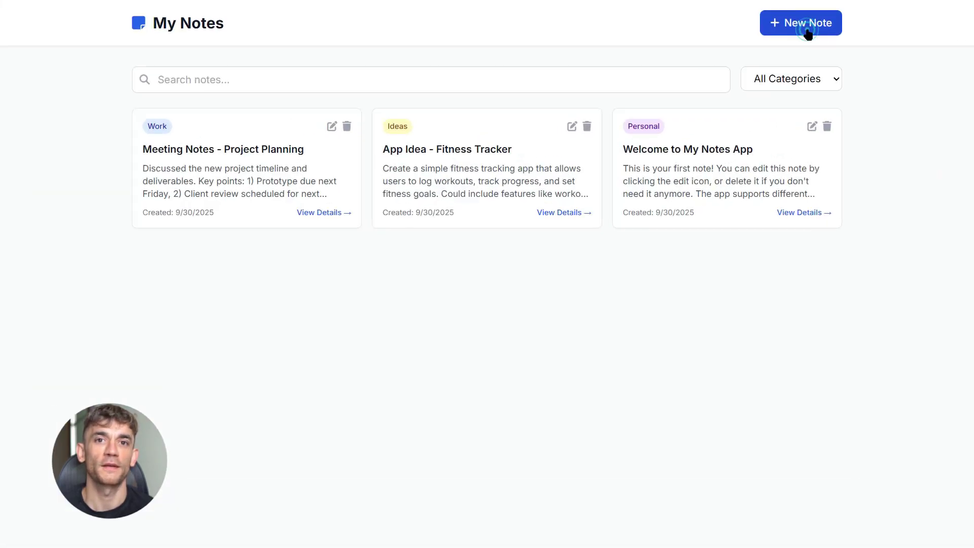
Create and save a Work-category note titled 'Q&A Session'.
{"action": "left_click", "coordinate": [806, 31]}
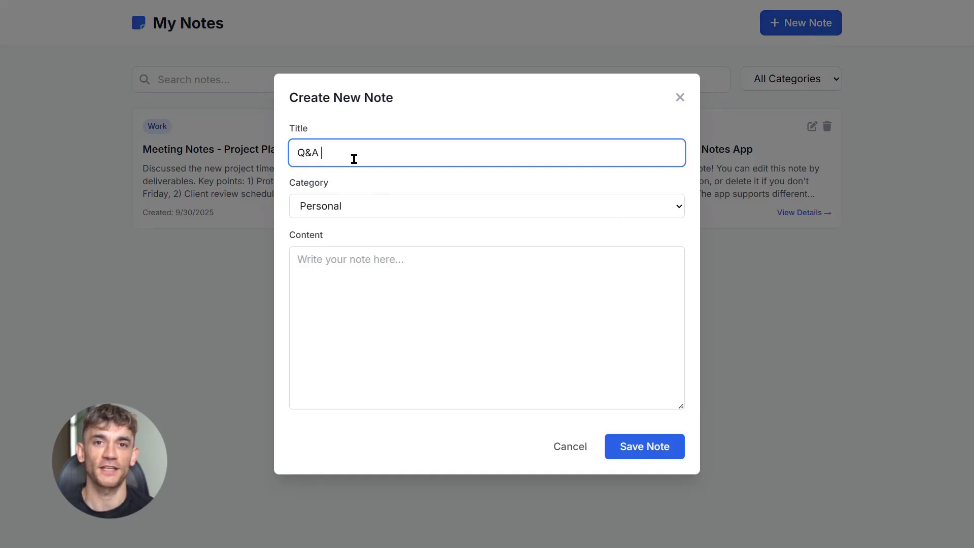
{"action": "left_click", "coordinate": [358, 206]}
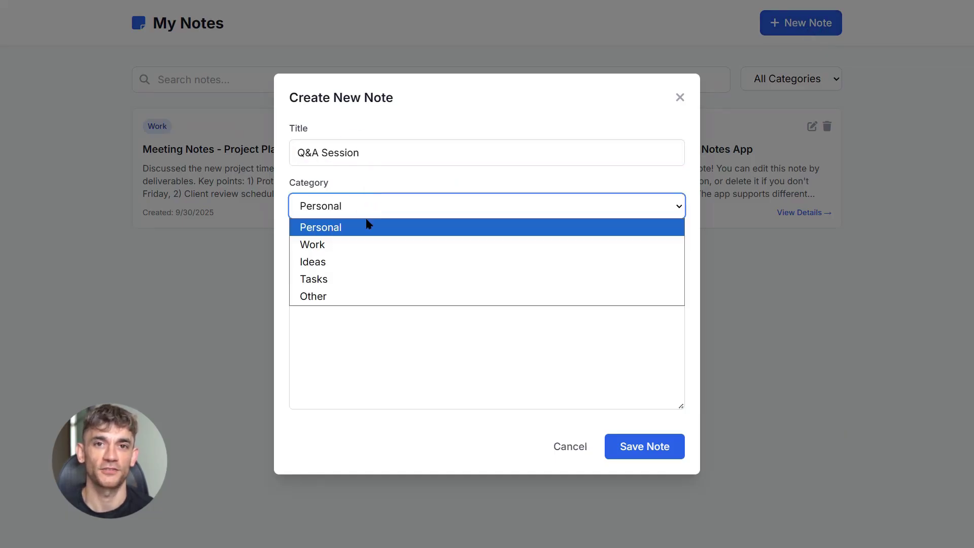
{"action": "left_click", "coordinate": [345, 244]}
{"action": "left_click", "coordinate": [344, 291]}
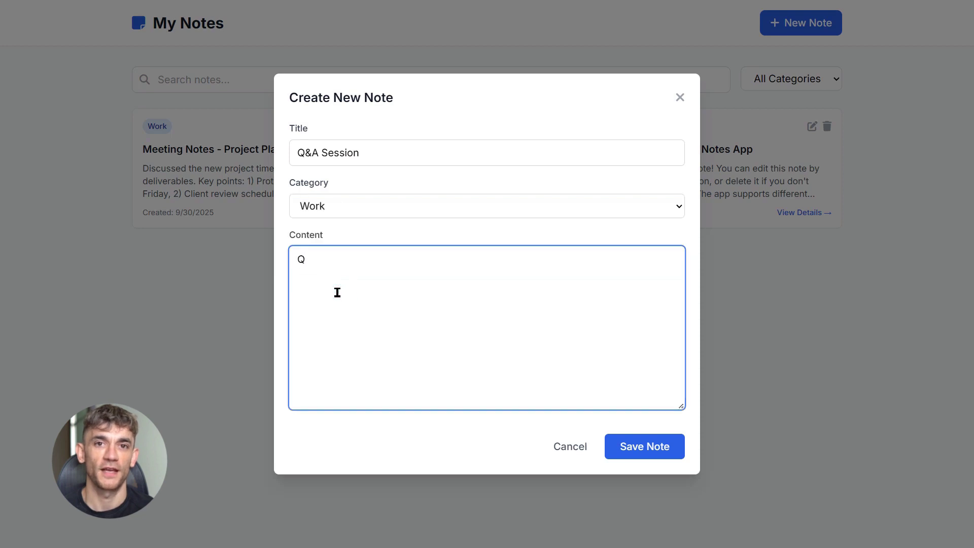
{"action": "type", "text": "Q&A"}
{"action": "left_click", "coordinate": [648, 443]}
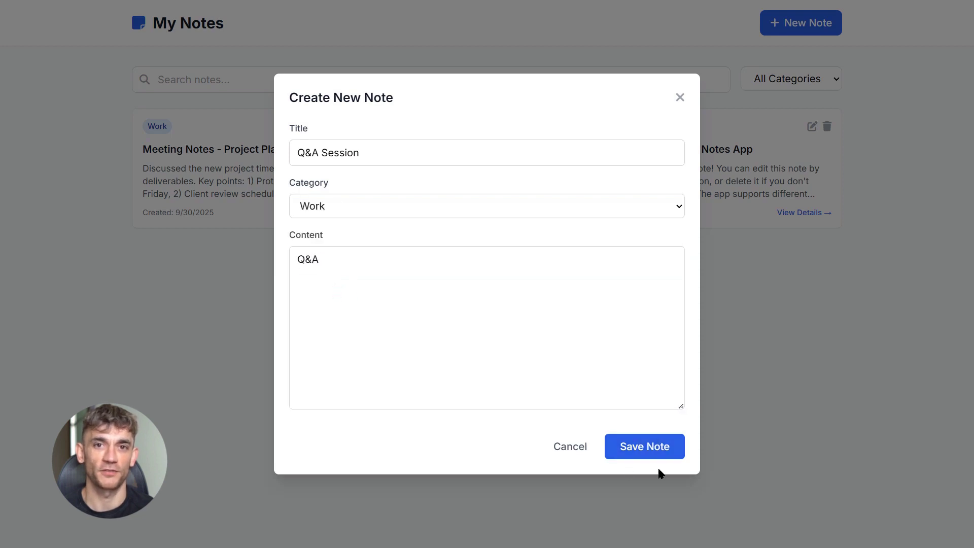
{"action": "left_click", "coordinate": [659, 446]}
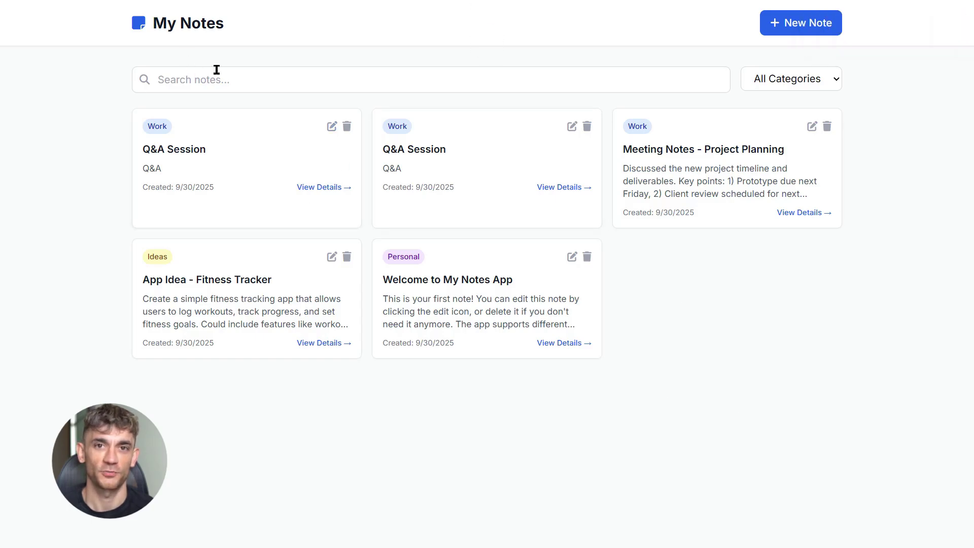
Try the notes category filter, showing only the Other category.
{"action": "left_click", "coordinate": [832, 81]}
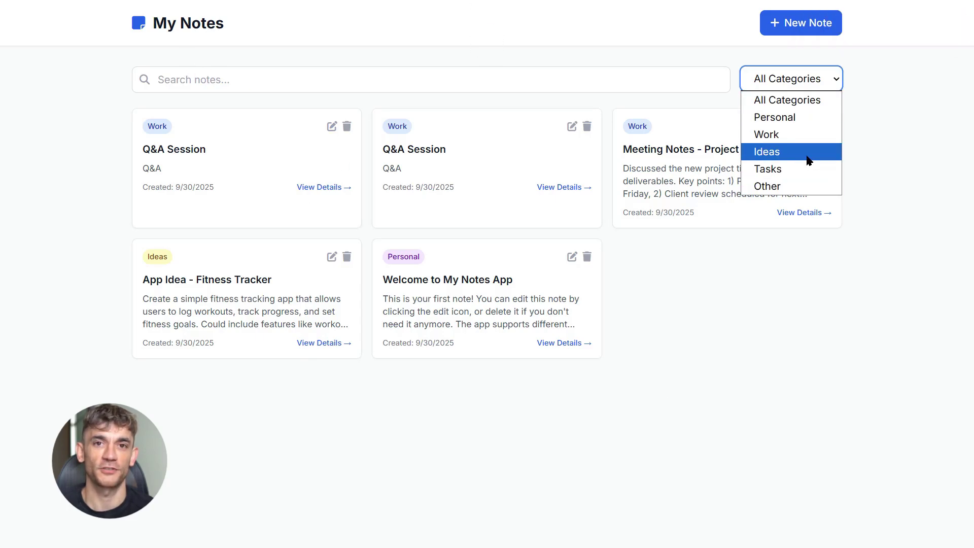
{"action": "left_click", "coordinate": [779, 298]}
{"action": "left_click", "coordinate": [766, 78]}
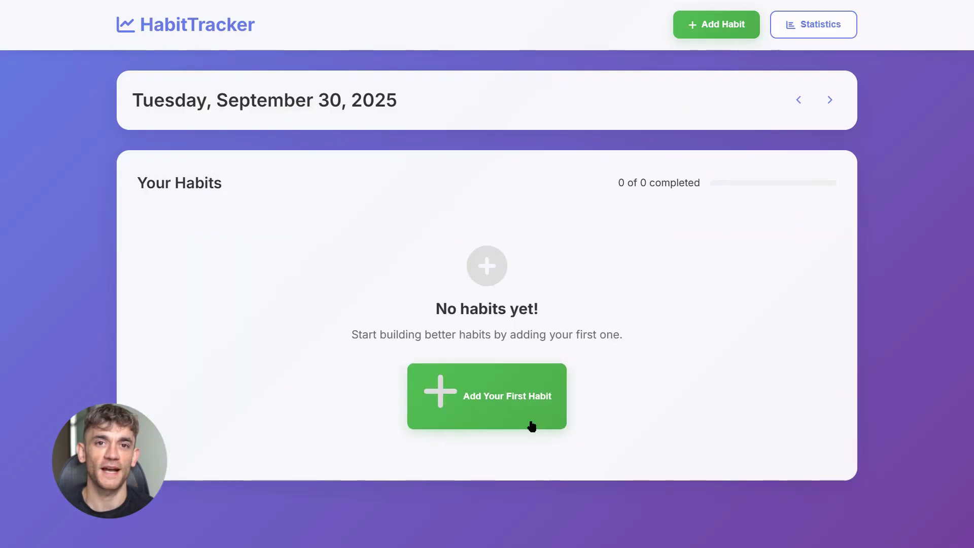
Add a 'Drink 8 glass of waters' habit under Health & Fitness.
{"action": "left_click", "coordinate": [531, 425]}
{"action": "left_click", "coordinate": [420, 161]}
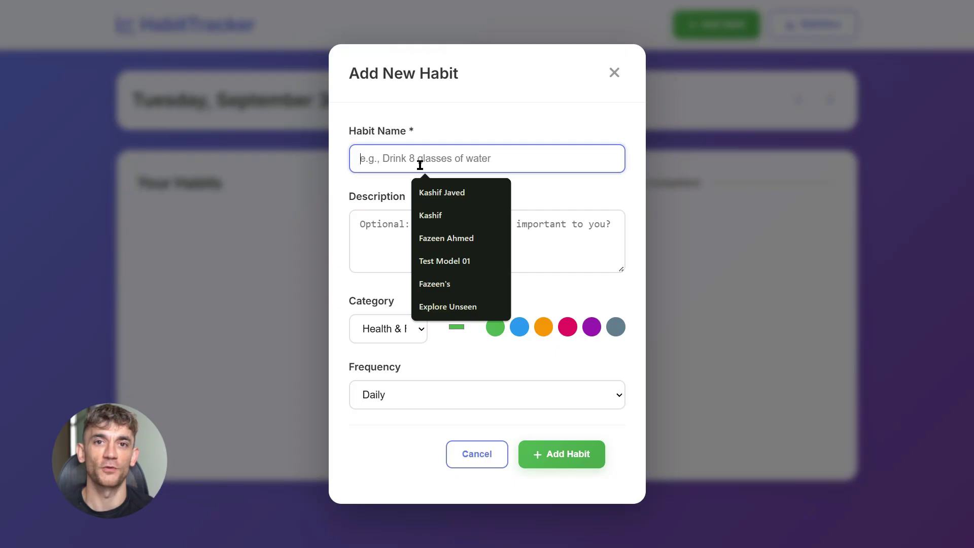
{"action": "type", "text": "Drink 8 glass of waters"}
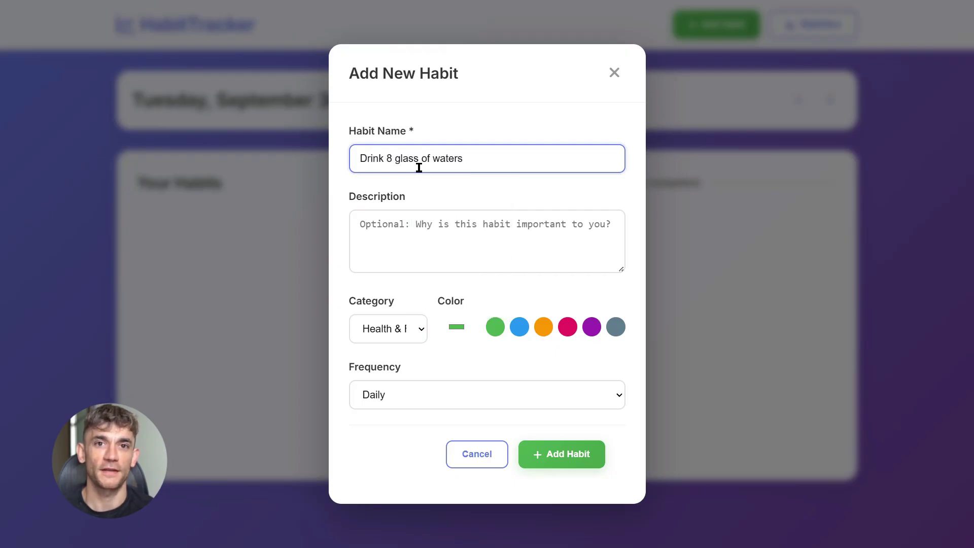
{"action": "left_click", "coordinate": [452, 246]}
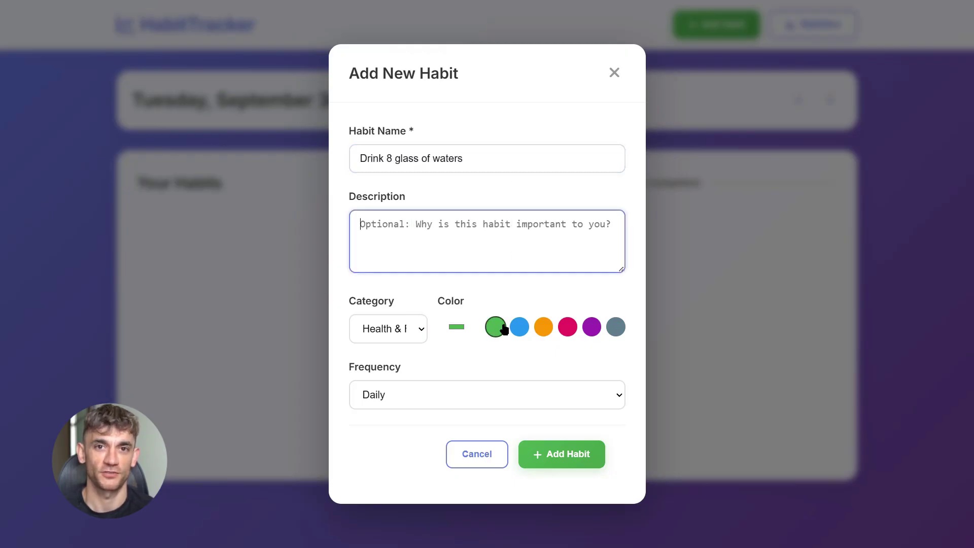
{"action": "left_click", "coordinate": [421, 330]}
{"action": "left_click", "coordinate": [421, 350]}
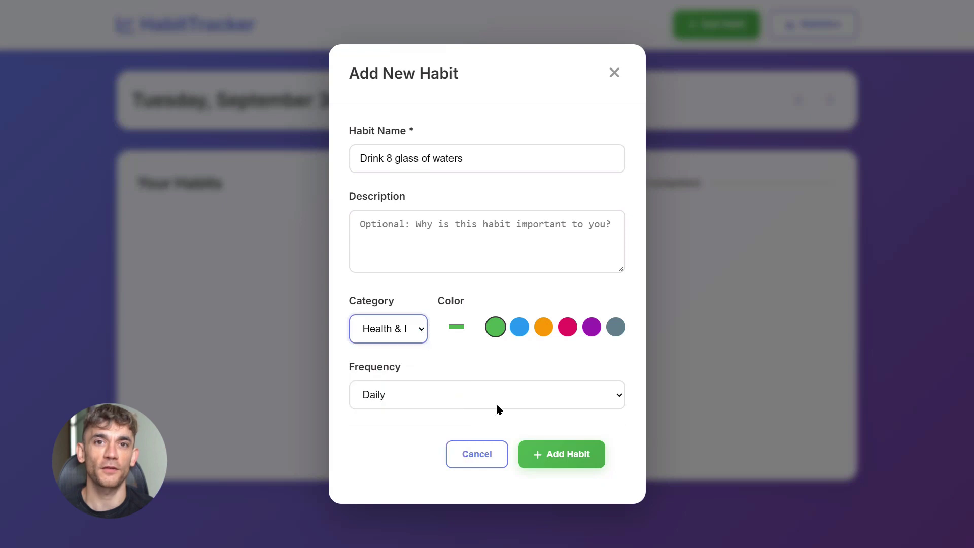
{"action": "left_click", "coordinate": [555, 453]}
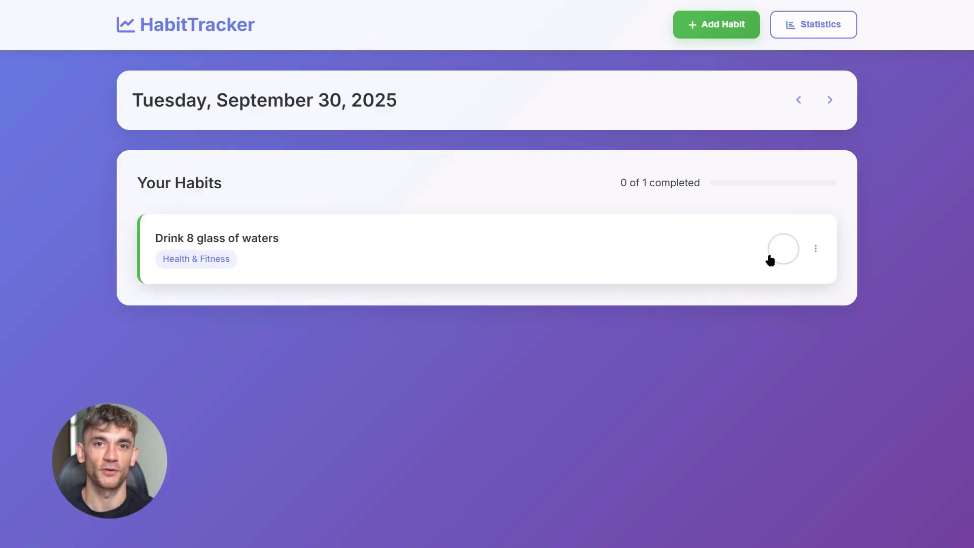
Check the habit off, uncheck it, and begin a new 'Wal…' habit.
{"action": "left_click", "coordinate": [781, 253]}
{"action": "left_click", "coordinate": [786, 250]}
{"action": "left_click", "coordinate": [694, 31]}
{"action": "type", "text": "Wal"}
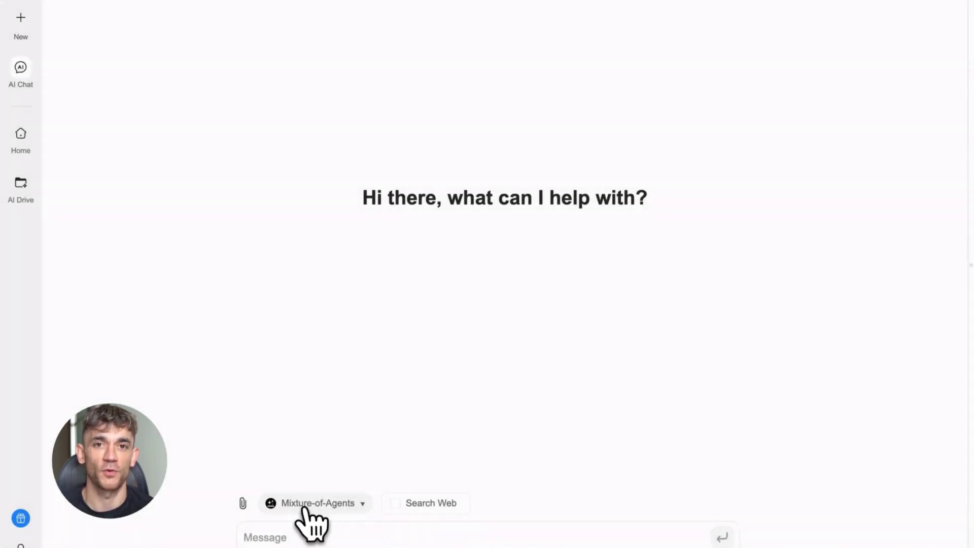
Check the model list, then save a 'Q&A Session' note filed under Work.
{"action": "left_click", "coordinate": [307, 505]}
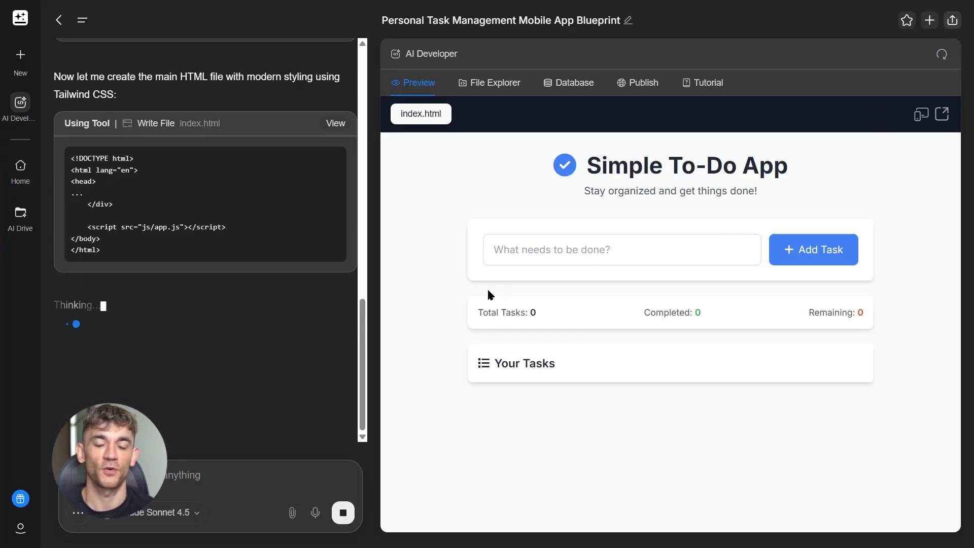
{"action": "scroll", "coordinate": [248, 74], "scroll_direction": "up", "scroll_amount": 15}
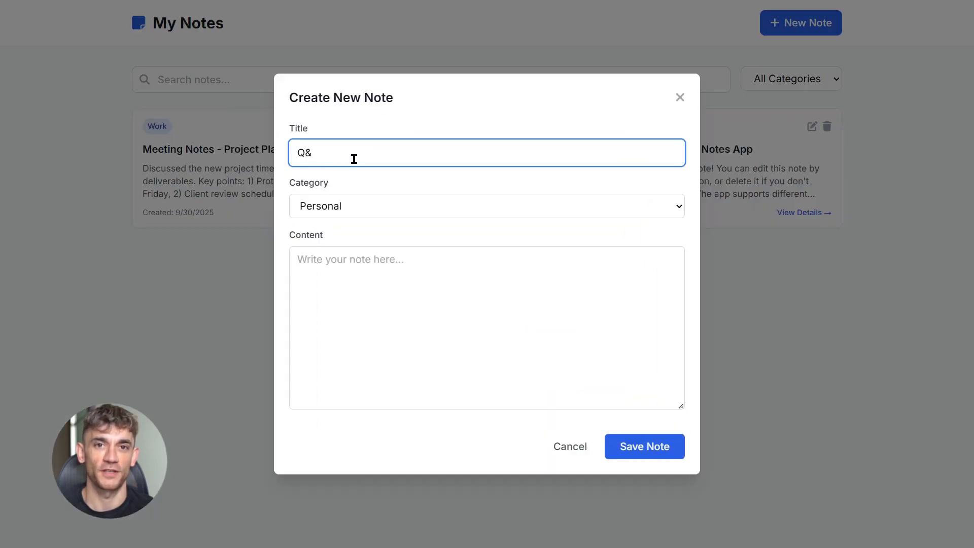
{"action": "left_click", "coordinate": [353, 206]}
{"action": "left_click", "coordinate": [350, 244]}
{"action": "left_click", "coordinate": [338, 292]}
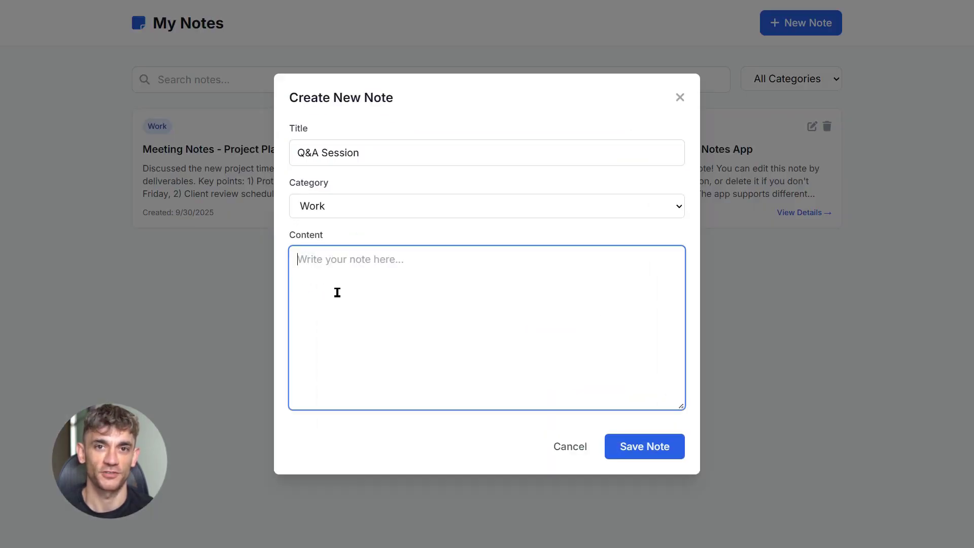
{"action": "left_click", "coordinate": [629, 446]}
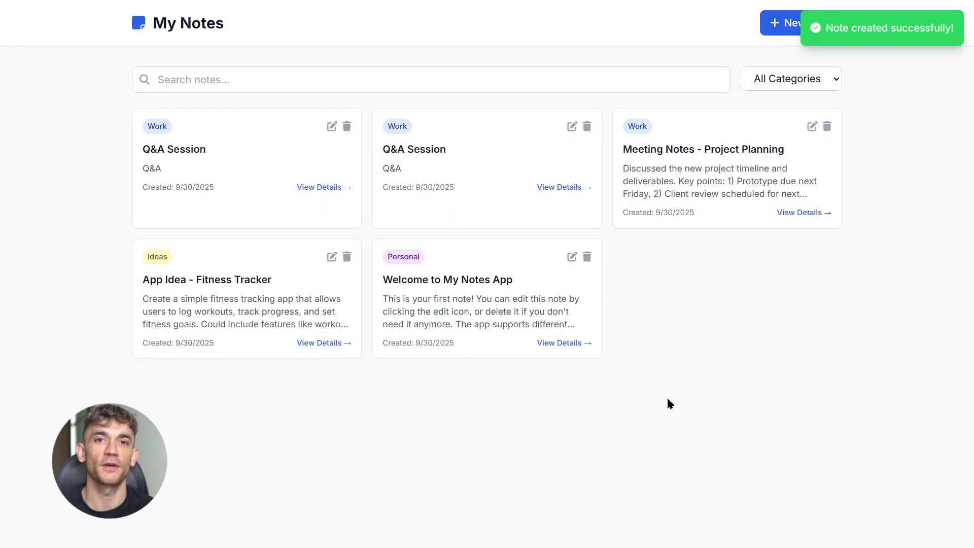
{"action": "left_click", "coordinate": [832, 84]}
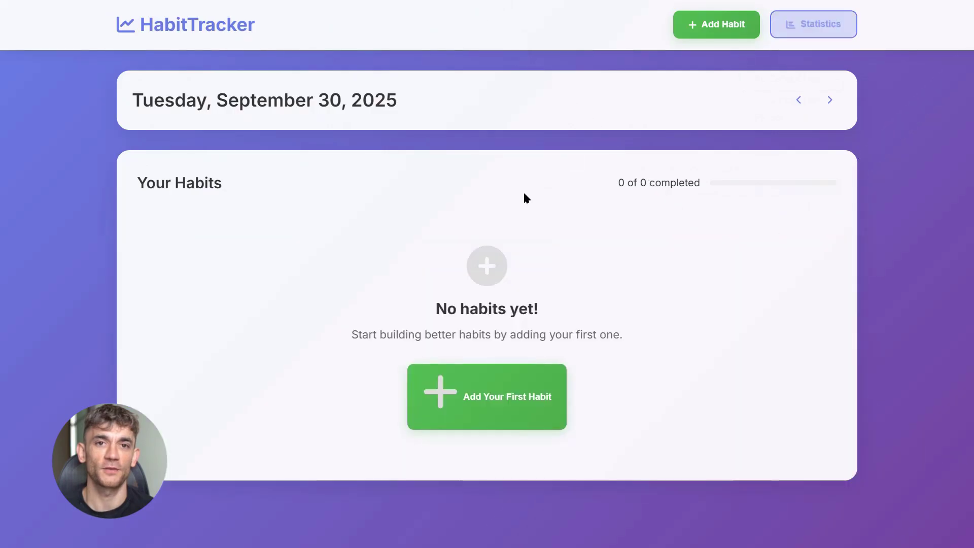
Start a new habit named 'Drink 8 glass of waters'.
{"action": "left_click", "coordinate": [487, 396]}
{"action": "left_click", "coordinate": [420, 158]}
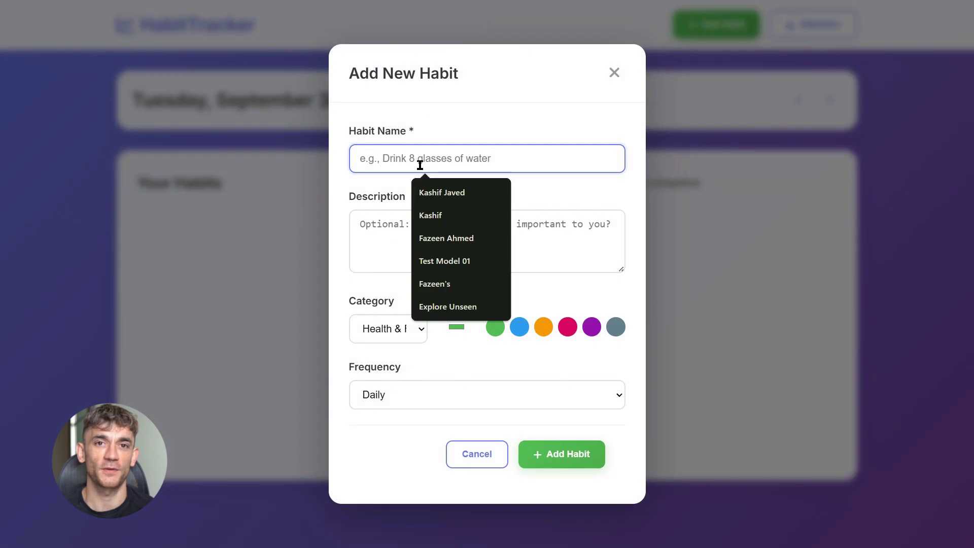
{"action": "type", "text": "Drink 8 glass of waters"}
{"action": "left_click", "coordinate": [450, 245]}
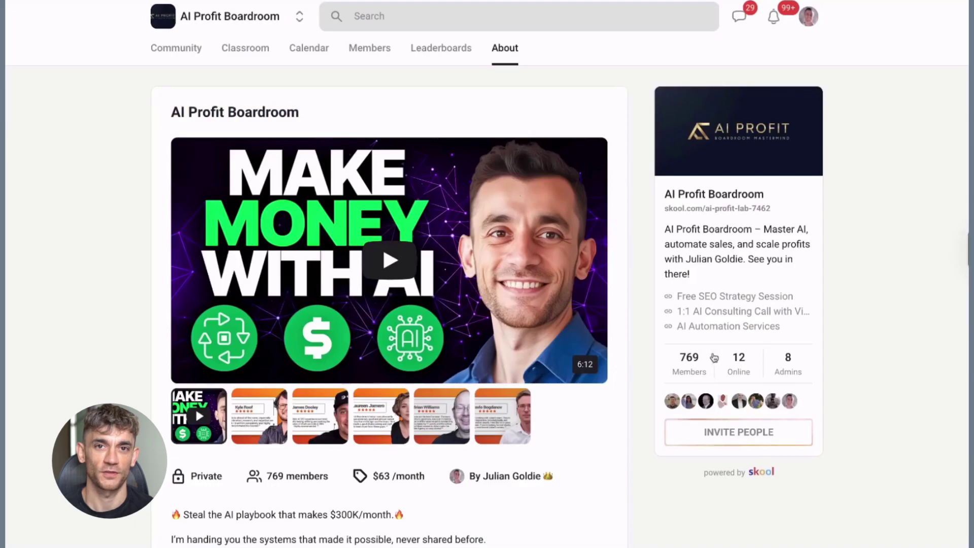
Browse the Classroom and open the N8N Templates & Workflows course.
{"action": "left_click", "coordinate": [248, 50]}
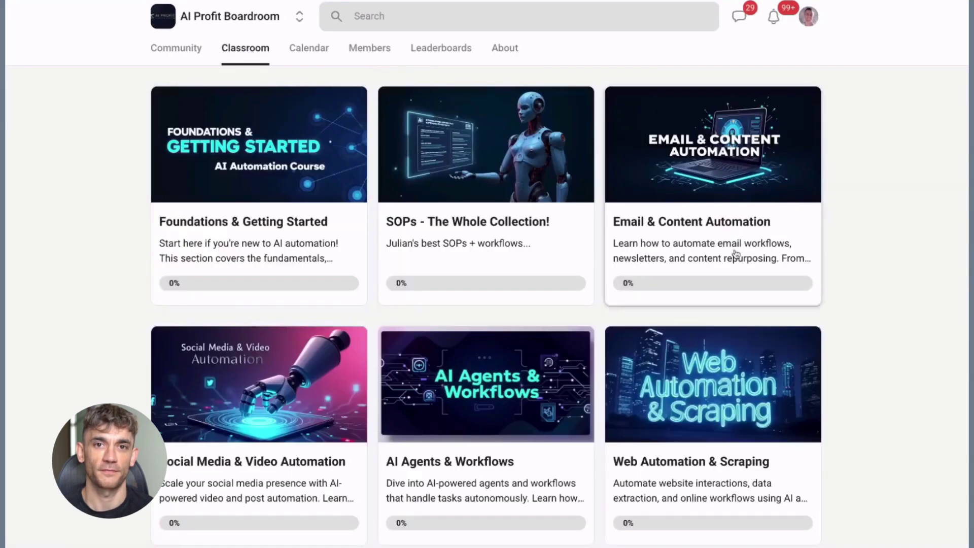
{"action": "scroll", "coordinate": [654, 308], "scroll_direction": "down", "scroll_amount": 4}
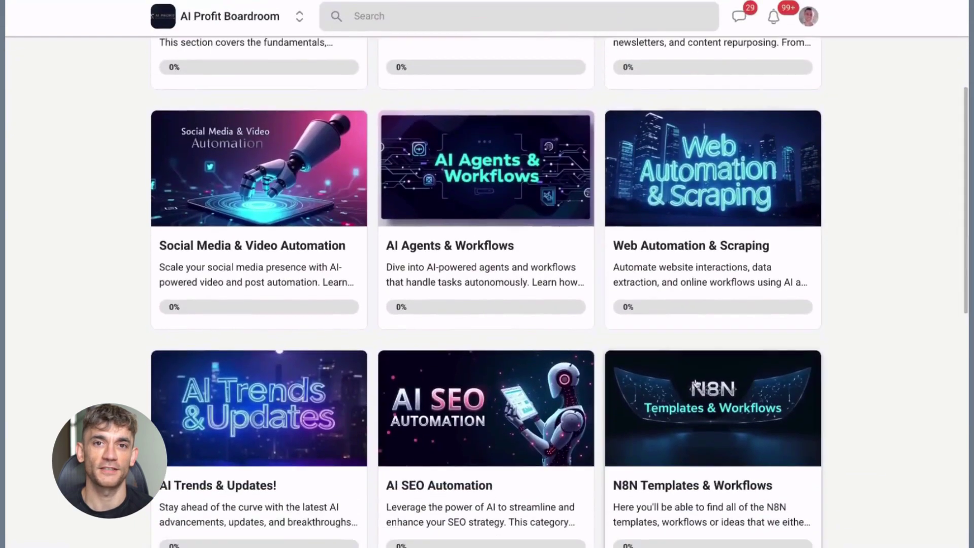
{"action": "left_click", "coordinate": [696, 383]}
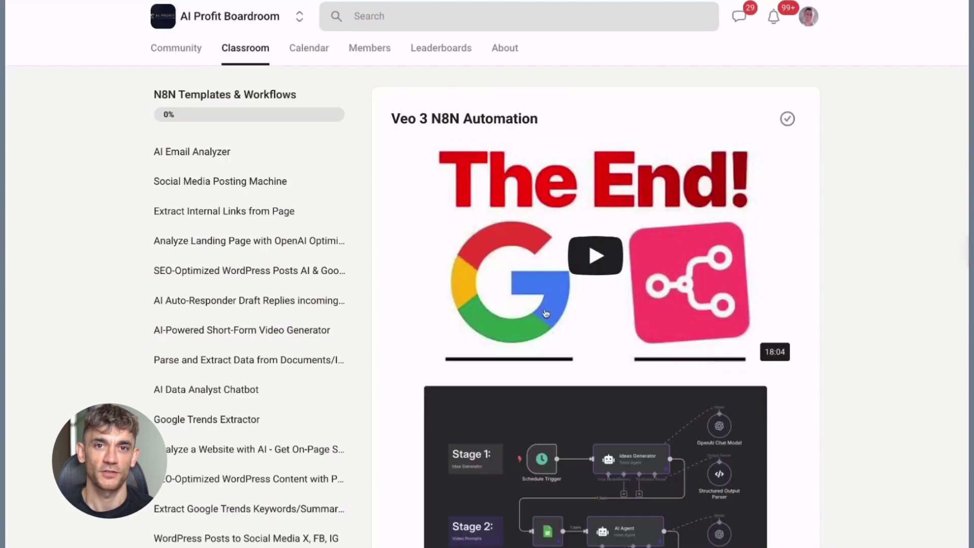
Back in the feed, view the Weekly wins! post, then the pinned START HERE welcome post.
{"action": "left_click", "coordinate": [175, 52]}
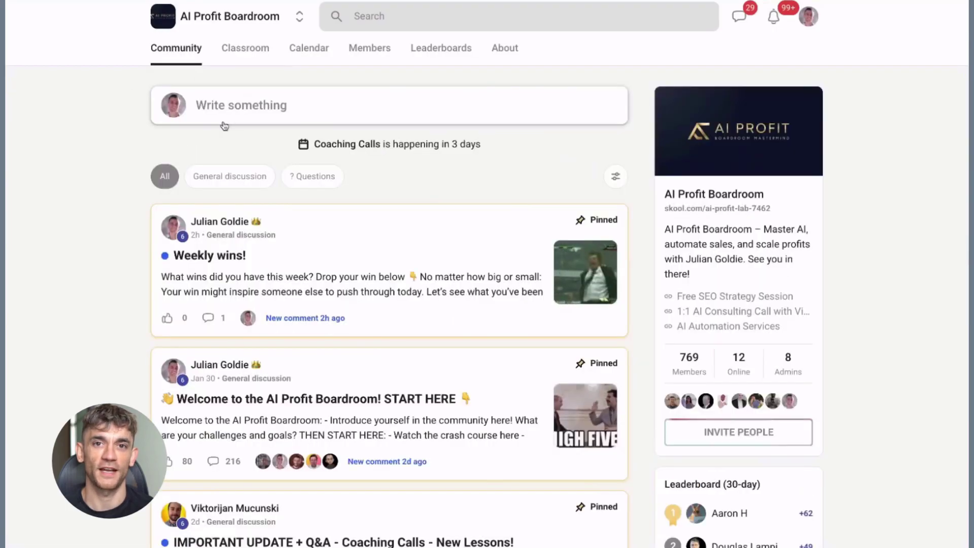
{"action": "left_click", "coordinate": [426, 257]}
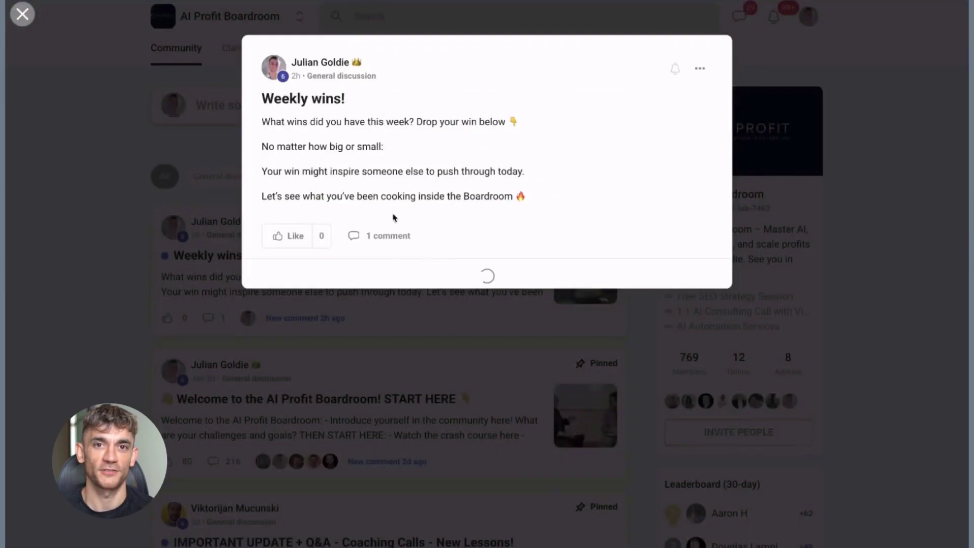
{"action": "left_click", "coordinate": [173, 240]}
{"action": "scroll", "coordinate": [348, 282], "scroll_direction": "down", "scroll_amount": 1}
{"action": "left_click", "coordinate": [448, 350]}
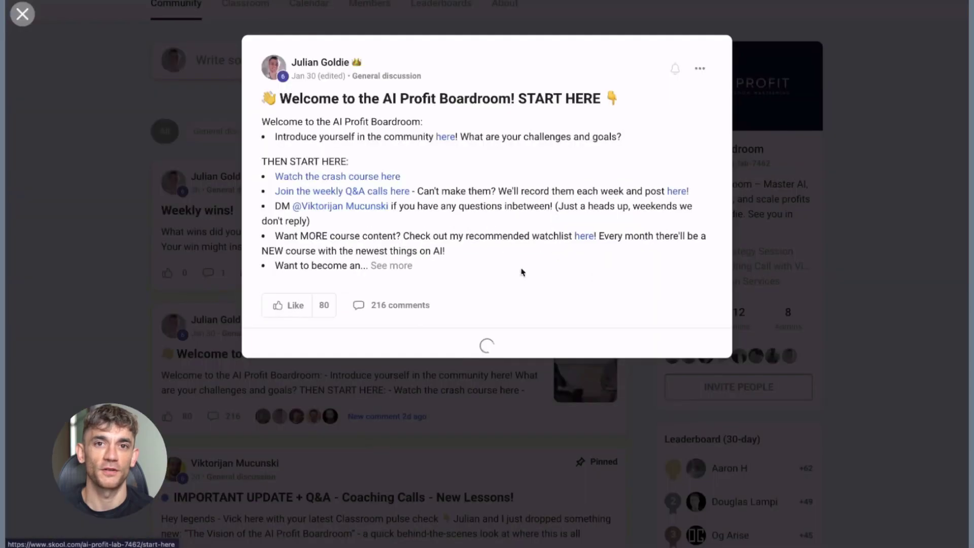
{"action": "scroll", "coordinate": [426, 232], "scroll_direction": "down", "scroll_amount": 5}
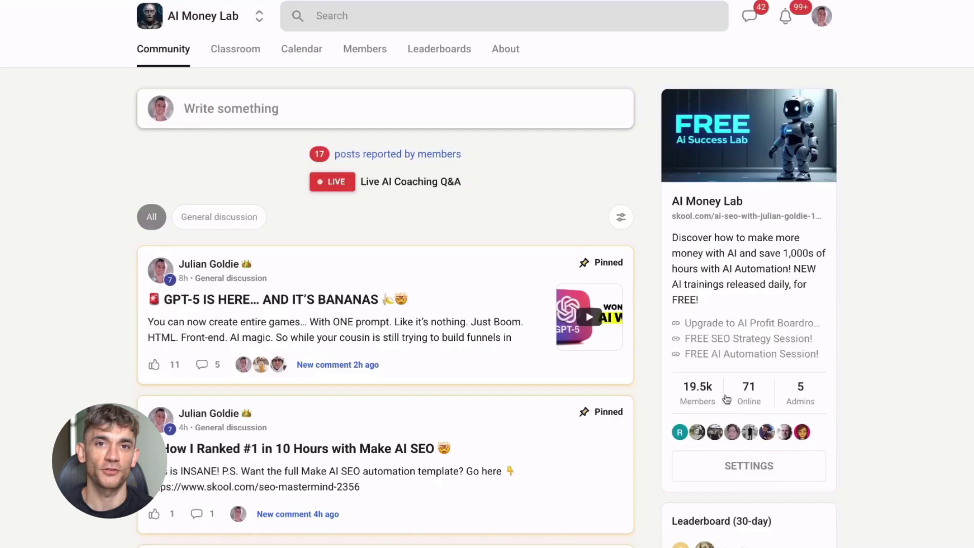
Switch the AI Money Lab community in Skool to its Classroom course grid.
{"action": "left_click", "coordinate": [242, 59]}
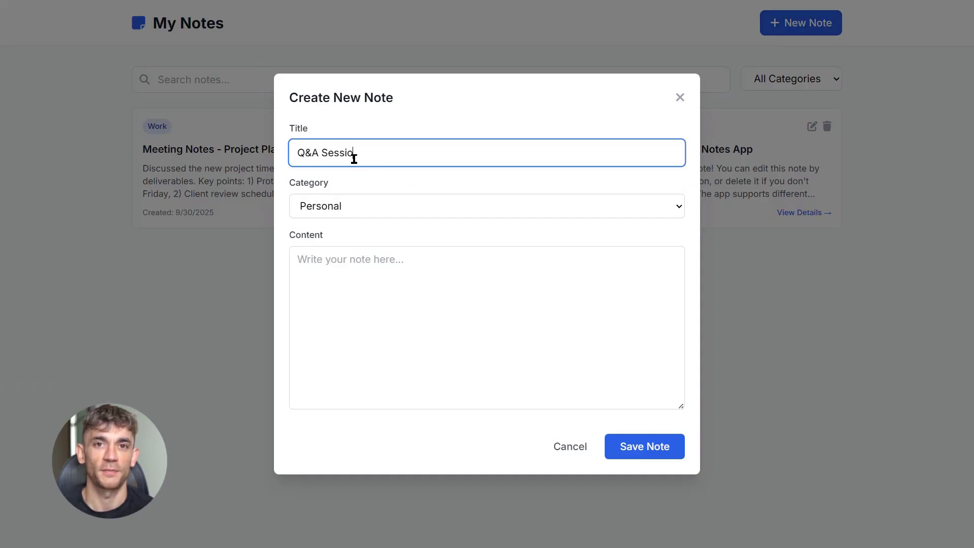
Save the 'Q&A Session' note under Work with content 'Q&A', creating it twice.
{"action": "left_click", "coordinate": [370, 208]}
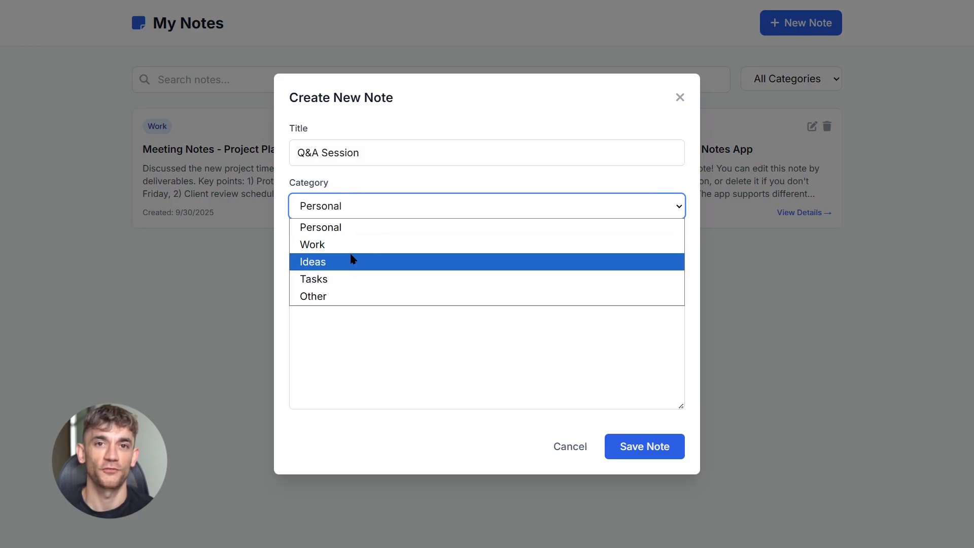
{"action": "left_click", "coordinate": [337, 244]}
{"action": "left_click", "coordinate": [343, 291]}
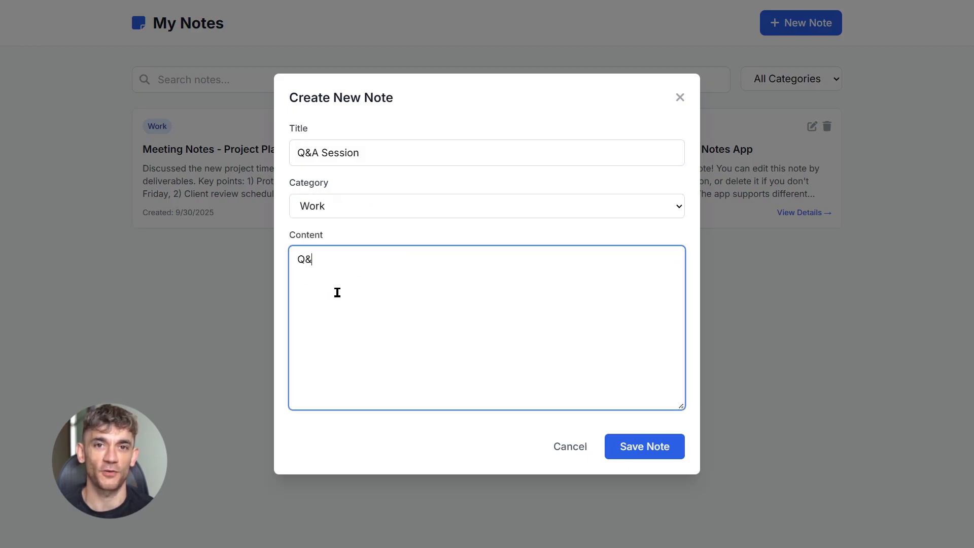
{"action": "left_click", "coordinate": [648, 445]}
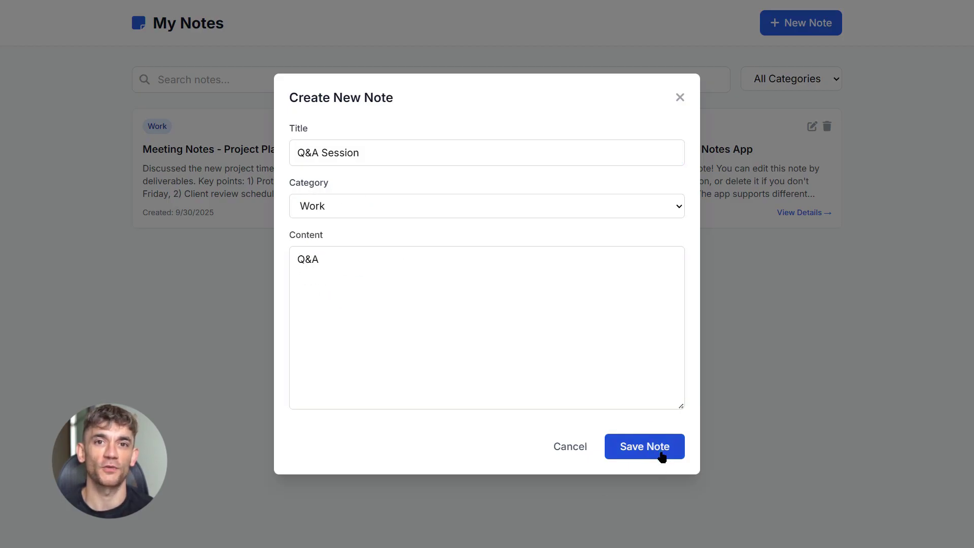
{"action": "left_click", "coordinate": [647, 446]}
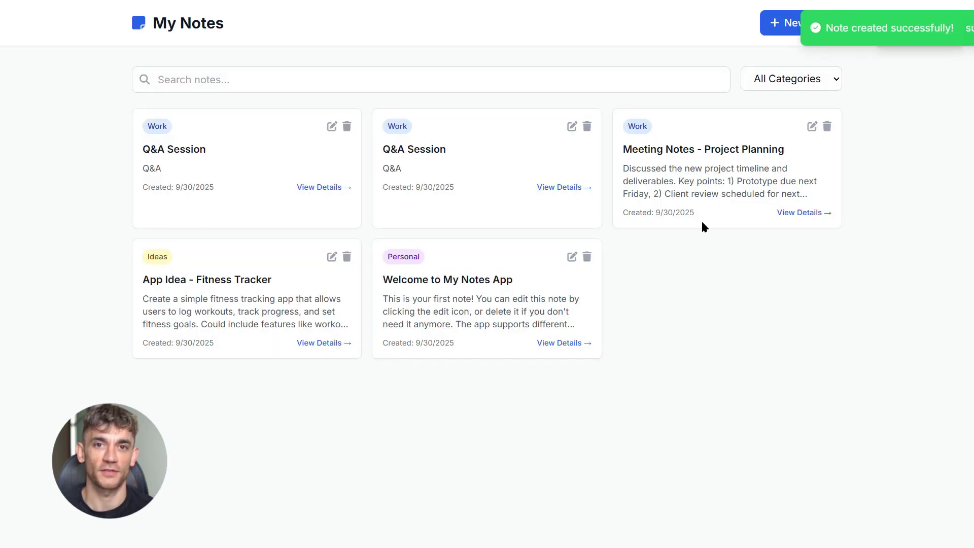